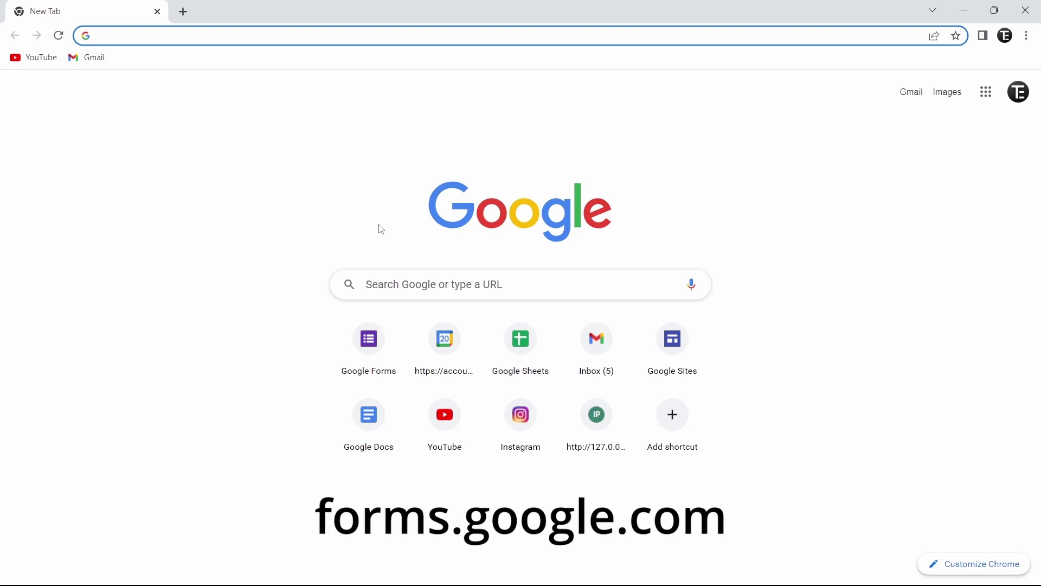
- Open forms.google.com and create a new form from the Blank Quiz template in the template gallery's Education section
{"action": "type", "text": "forms.google.com"}
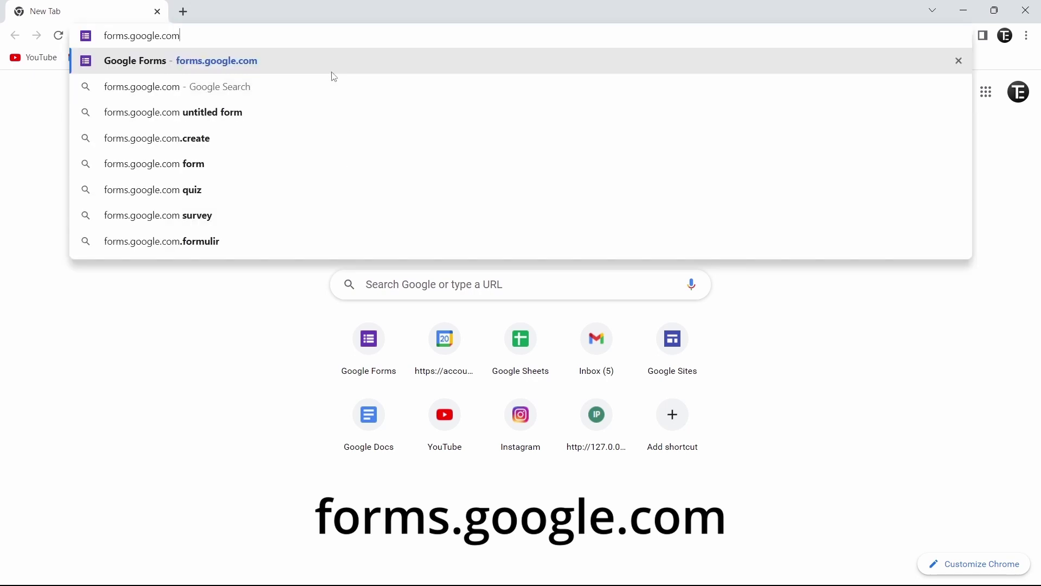
{"action": "key", "text": "Return"}
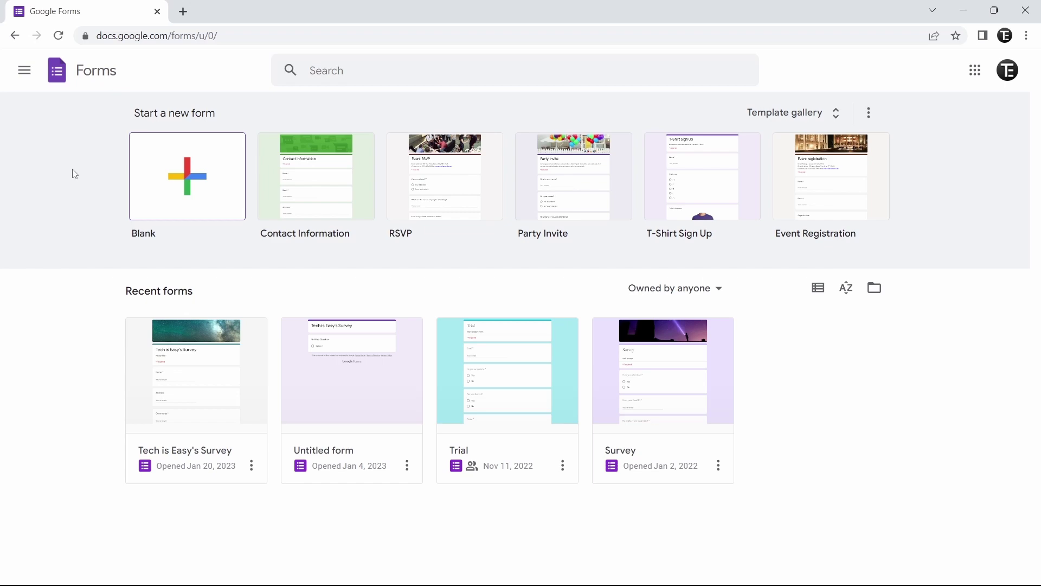
{"action": "left_click", "coordinate": [810, 113]}
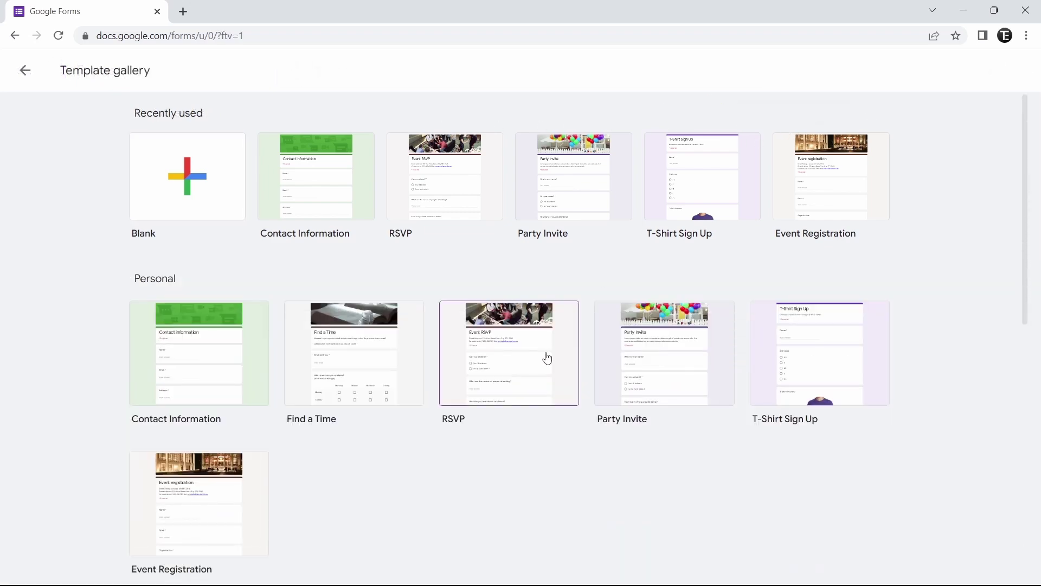
{"action": "scroll", "coordinate": [546, 358], "scroll_direction": "down", "scroll_amount": 9}
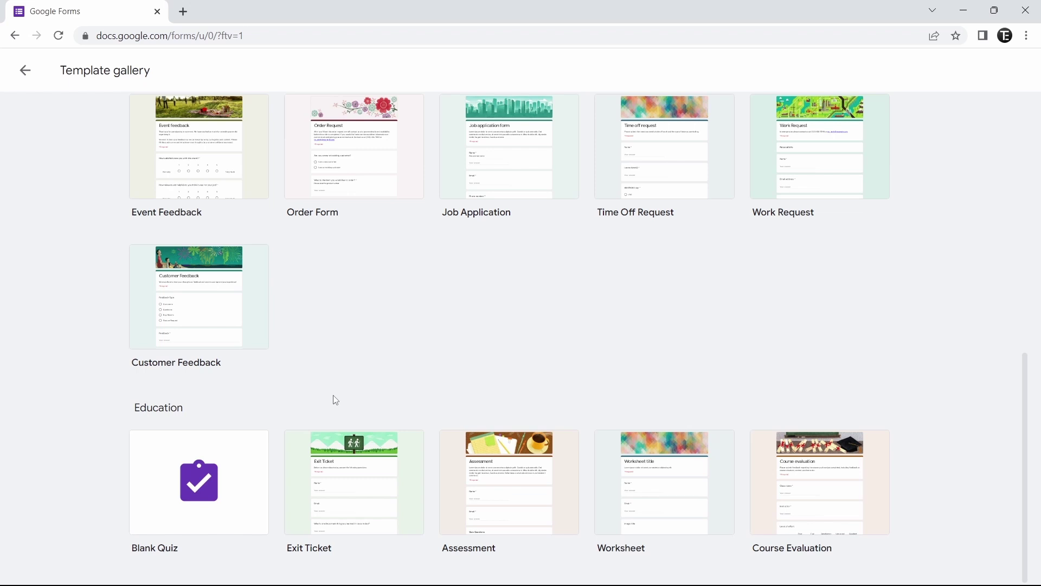
{"action": "left_click", "coordinate": [176, 505]}
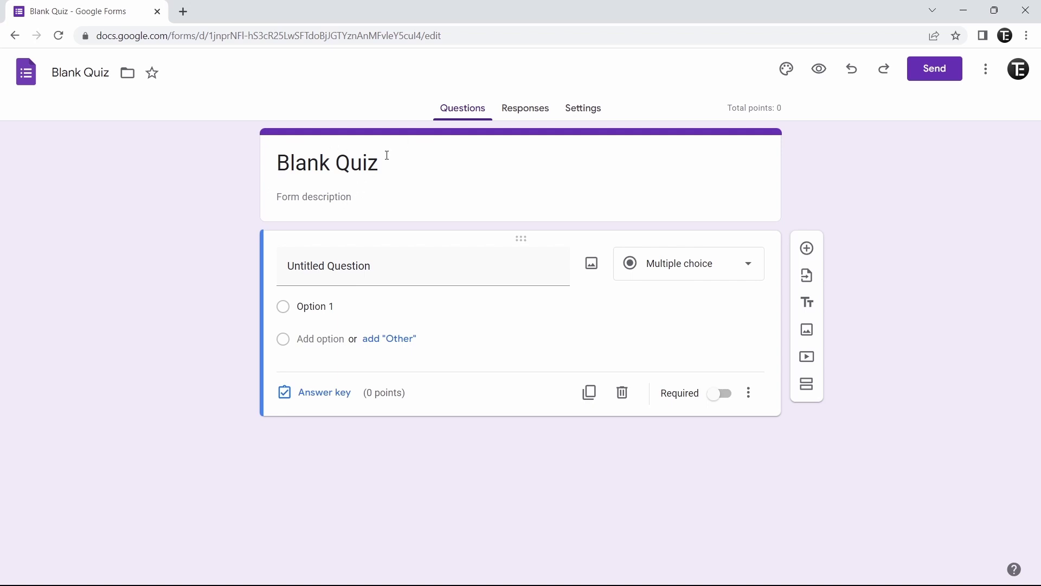
- Title the quiz "Tech is Easy's Quiz" and enter "All the best!" as its description
{"action": "left_click_drag", "start_coordinate": [385, 164], "coordinate": [242, 165]}
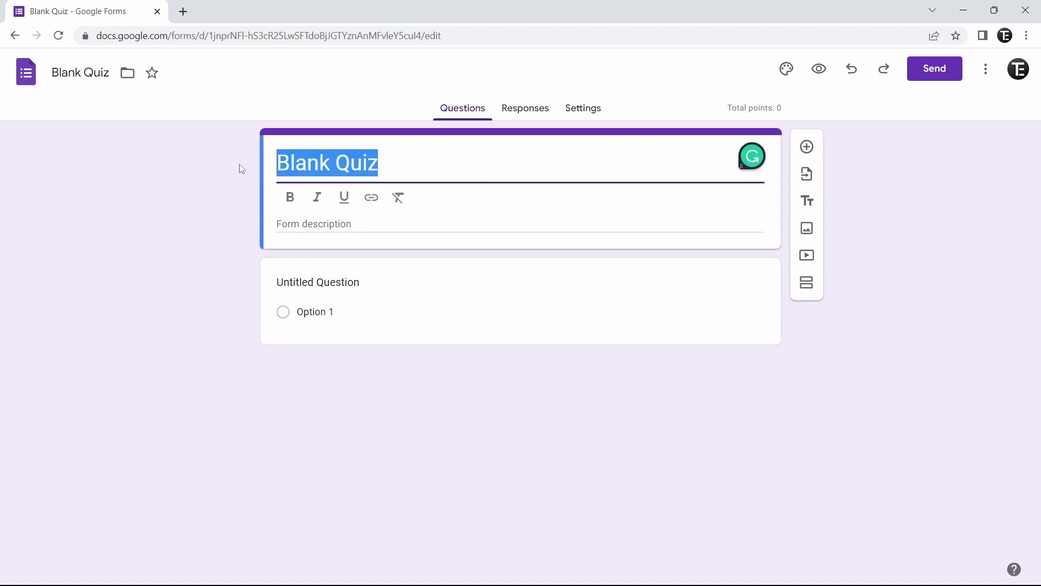
{"action": "type", "text": "Tech is Easy's Quiz"}
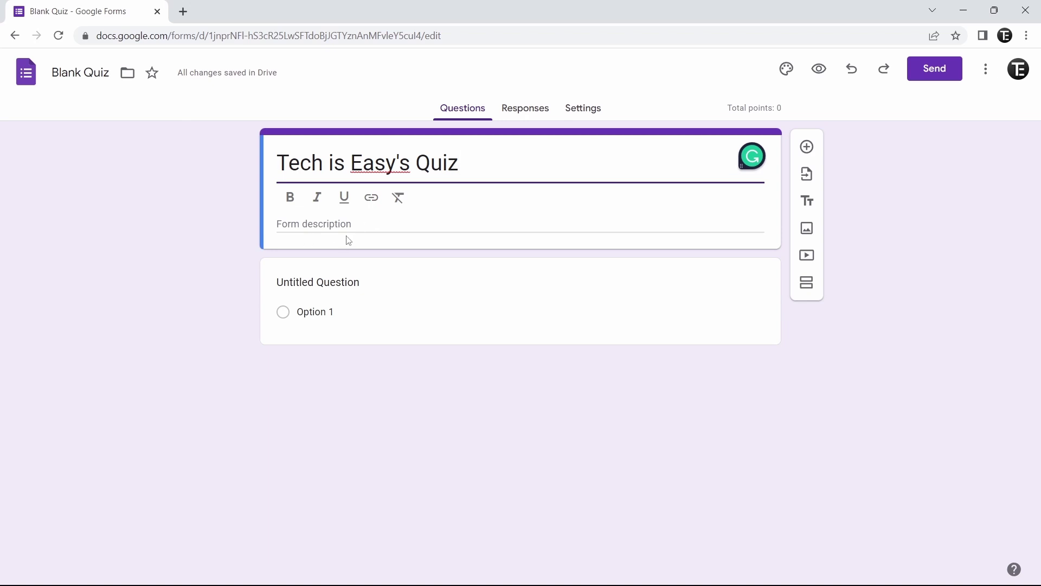
{"action": "left_click", "coordinate": [337, 225]}
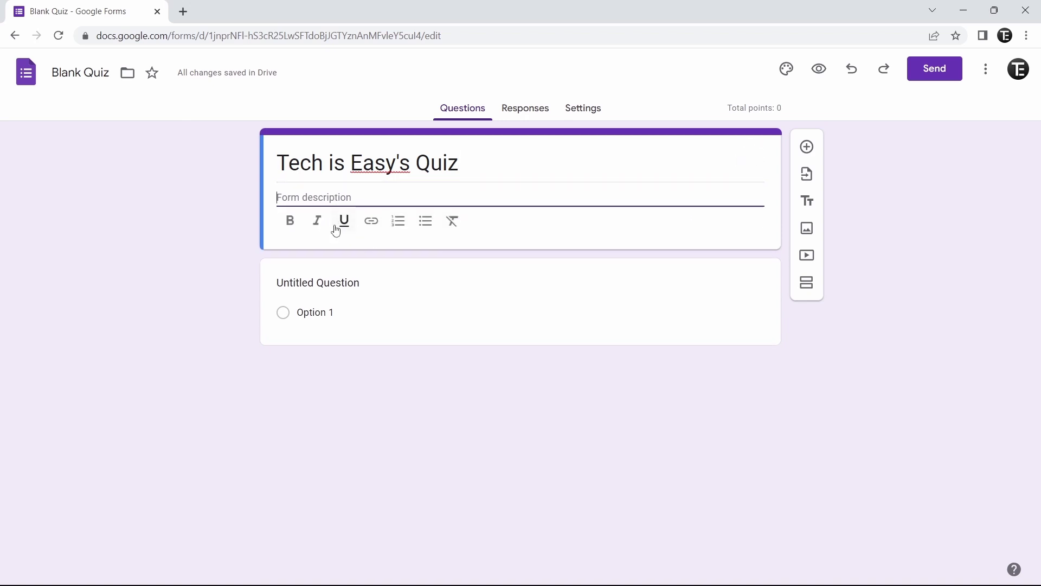
{"action": "type", "text": "All the best!"}
{"action": "left_click", "coordinate": [182, 237]}
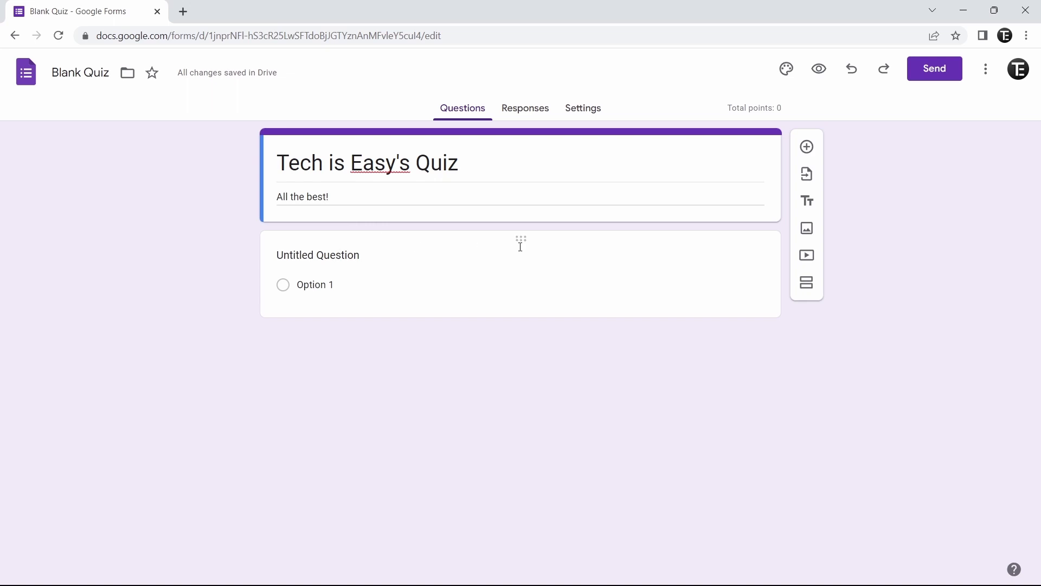
- Turn the untitled question into a required short answer question named "Name"
{"action": "left_click", "coordinate": [367, 258]}
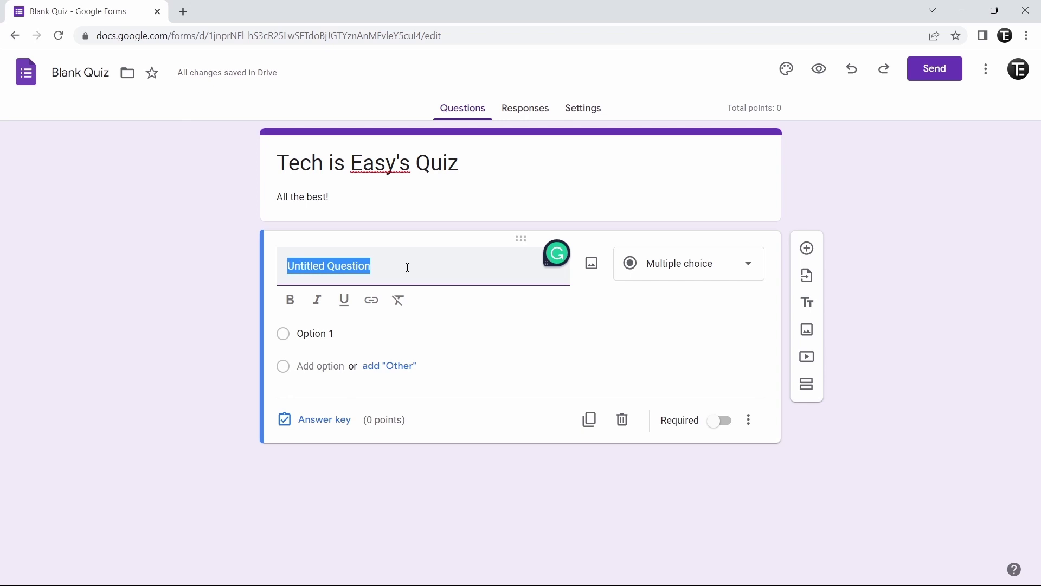
{"action": "type", "text": "Name"}
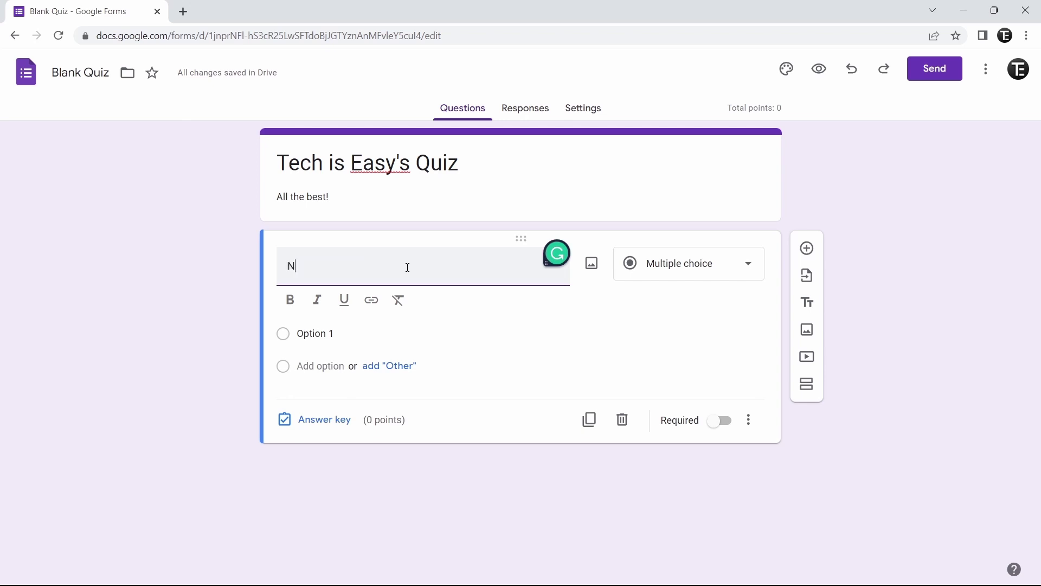
{"action": "left_click", "coordinate": [596, 302]}
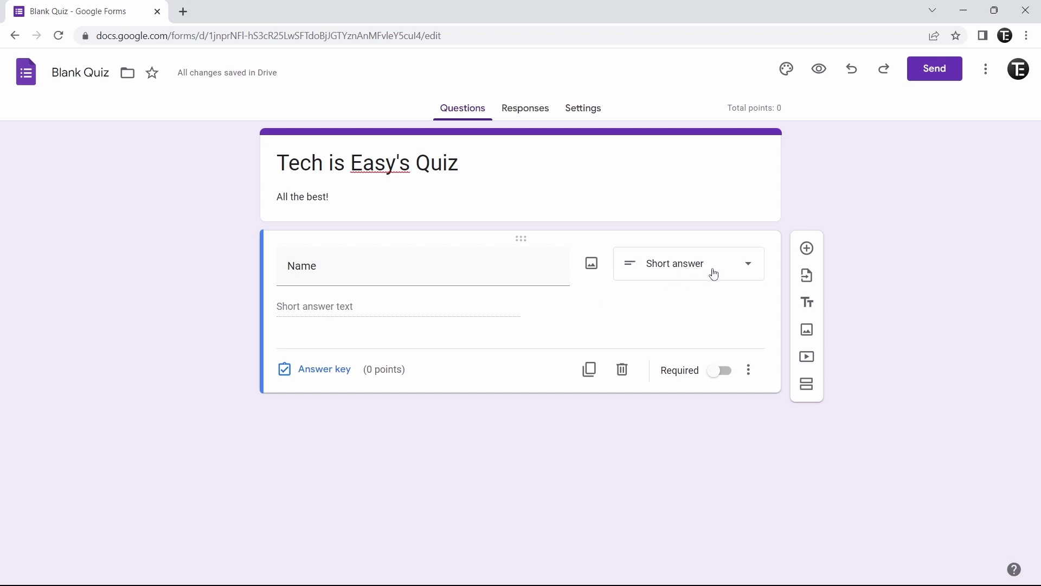
{"action": "left_click", "coordinate": [744, 269]}
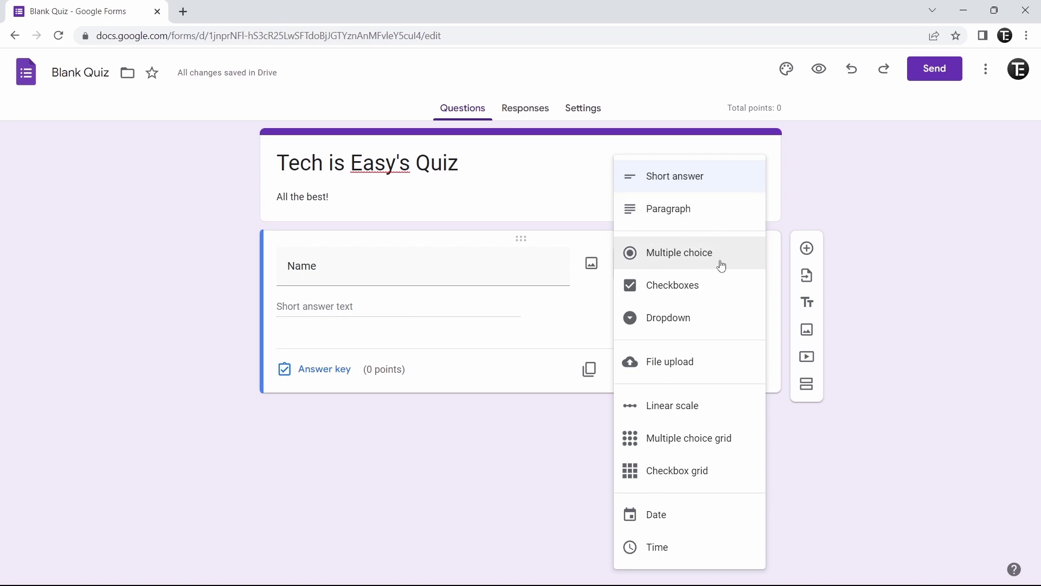
{"action": "left_click", "coordinate": [682, 187]}
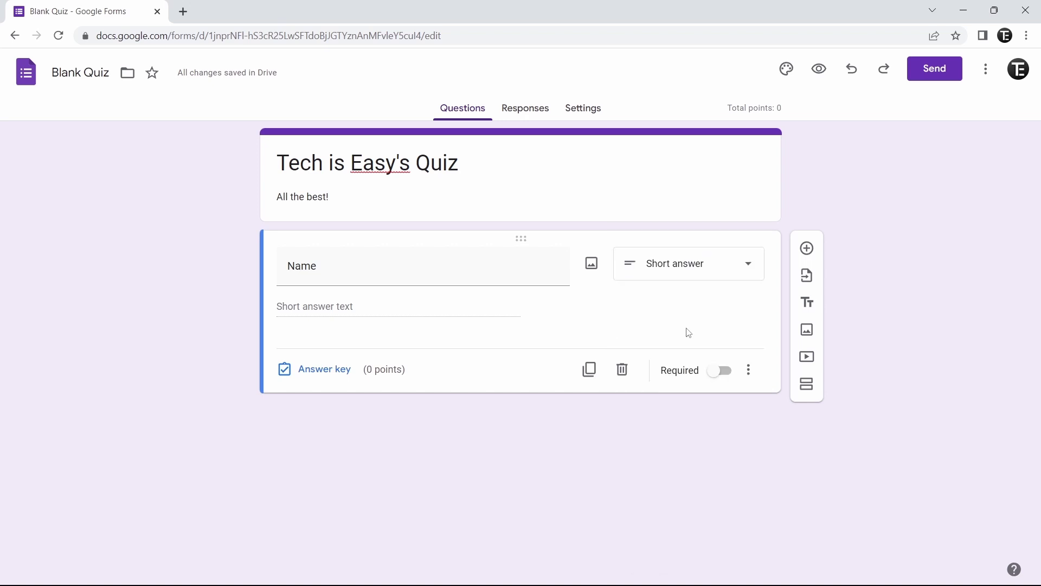
{"action": "left_click", "coordinate": [712, 378]}
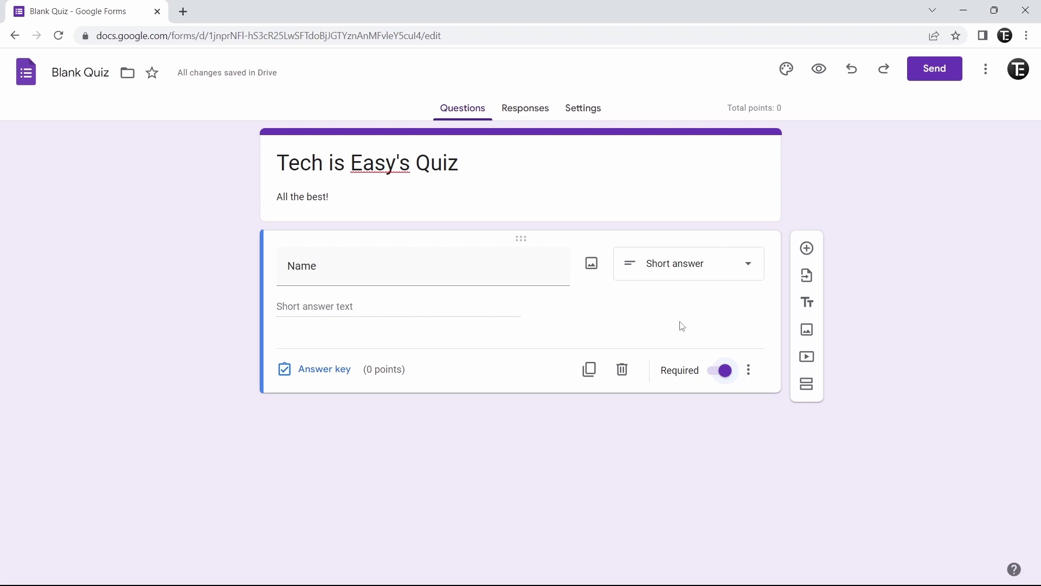
- Add a required multiple choice question "Have you subscribed?" with the options Yes and No
{"action": "left_click", "coordinate": [814, 251]}
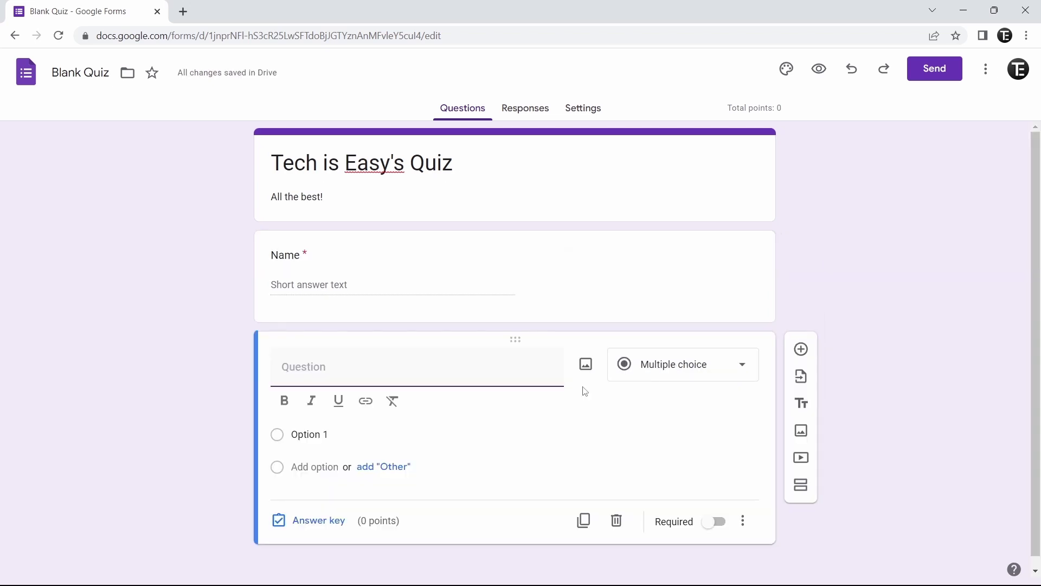
{"action": "type", "text": "Have you subscribed?"}
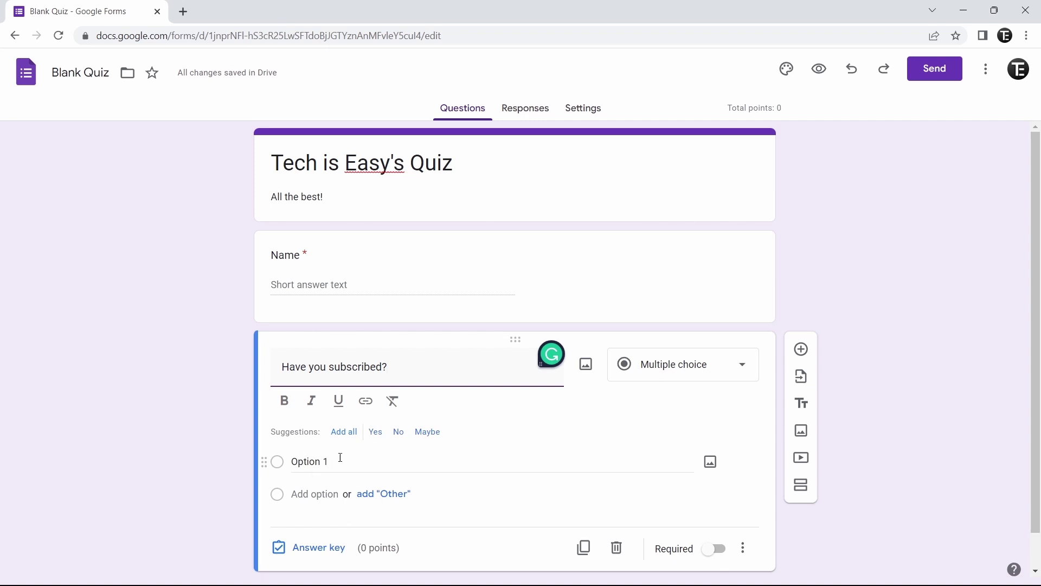
{"action": "left_click", "coordinate": [299, 462]}
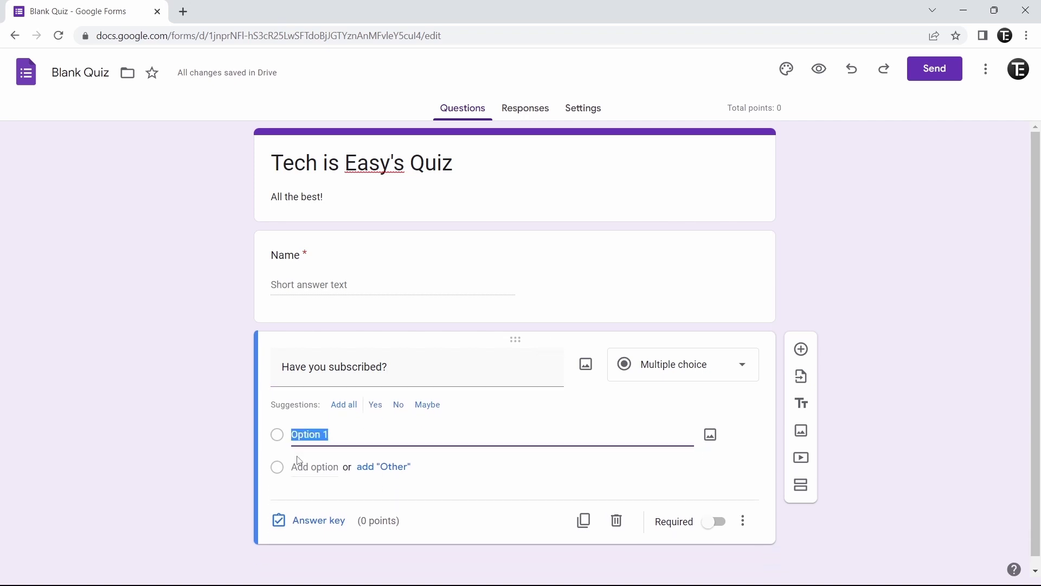
{"action": "type", "text": "Yes"}
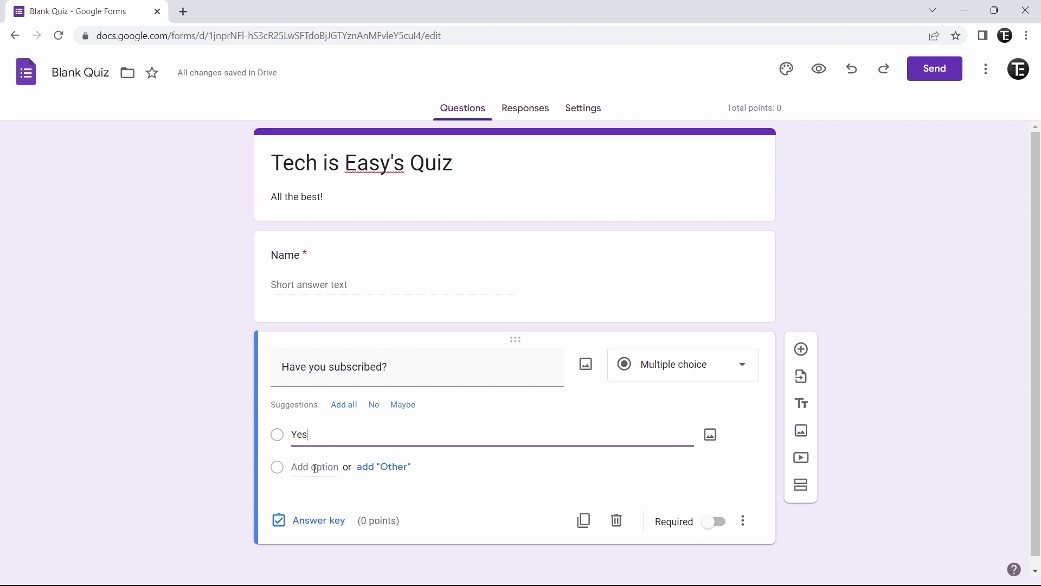
{"action": "left_click", "coordinate": [315, 467]}
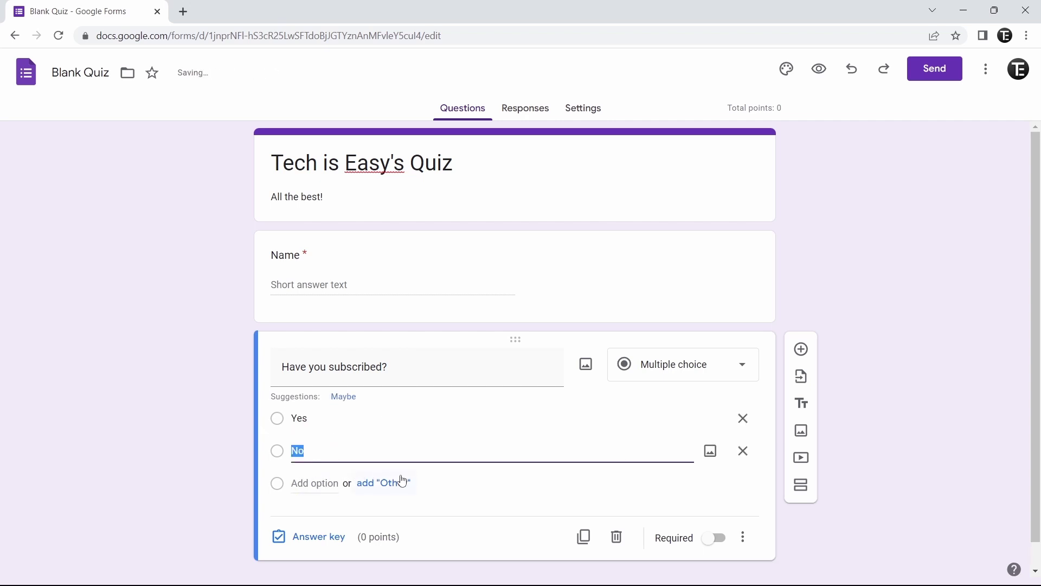
{"action": "left_click", "coordinate": [508, 492]}
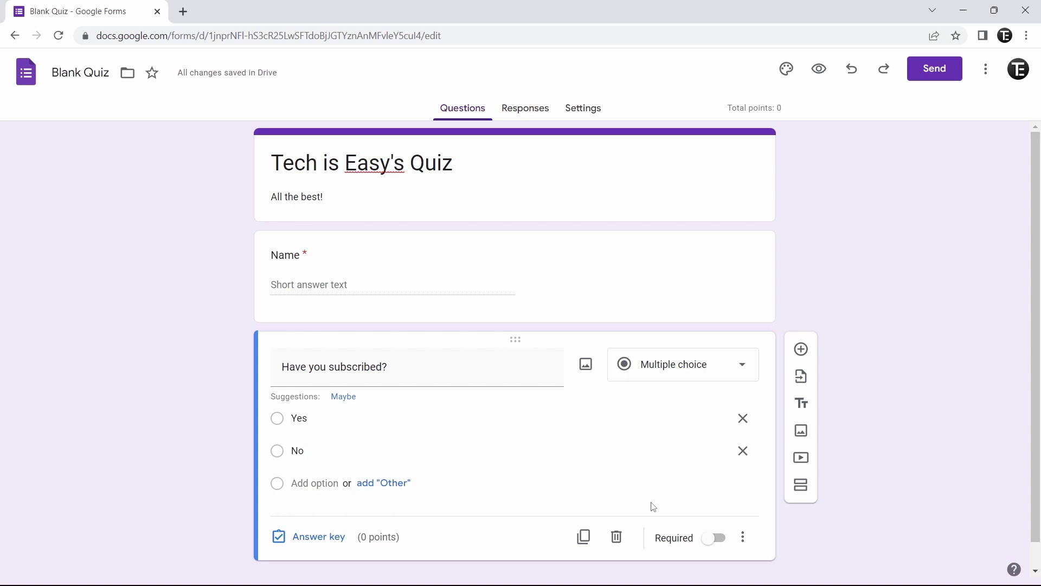
{"action": "left_click", "coordinate": [709, 540]}
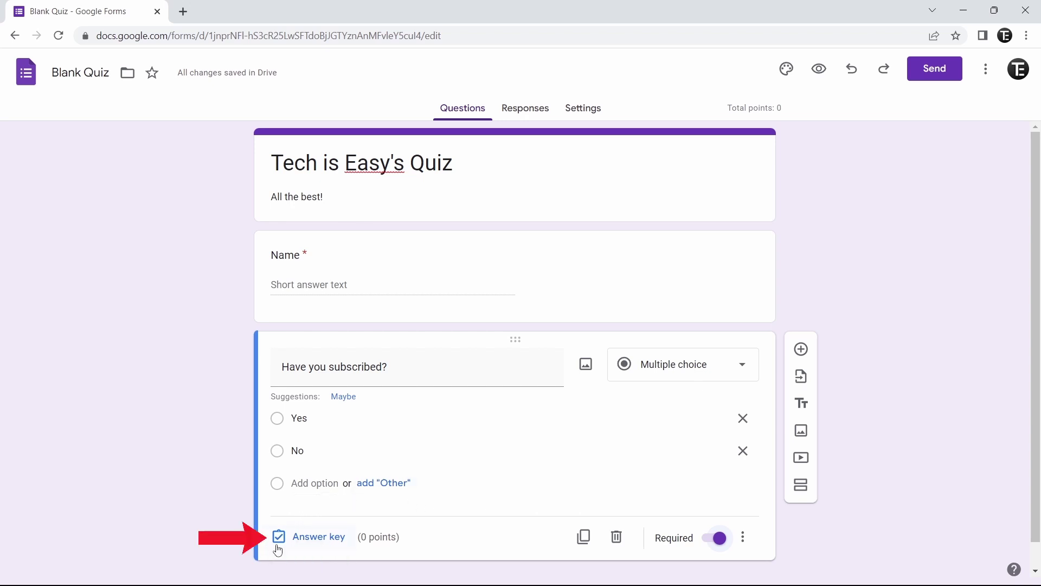
- Set the answer key of "Have you subscribed?" to Yes, worth 5 points
{"action": "left_click", "coordinate": [297, 539]}
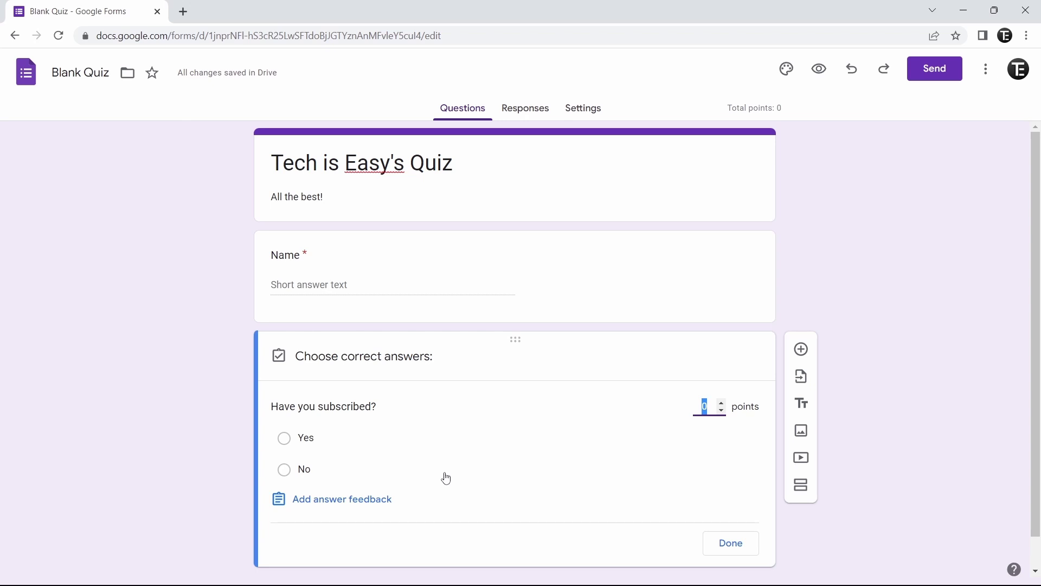
{"action": "left_click", "coordinate": [280, 437]}
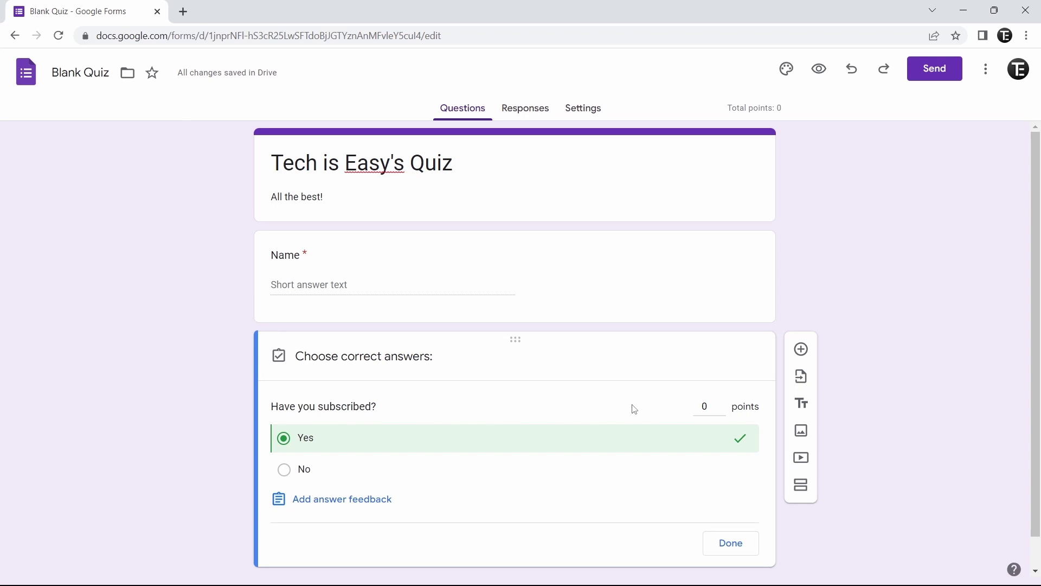
{"action": "left_click", "coordinate": [721, 404]}
{"action": "left_click", "coordinate": [730, 543]}
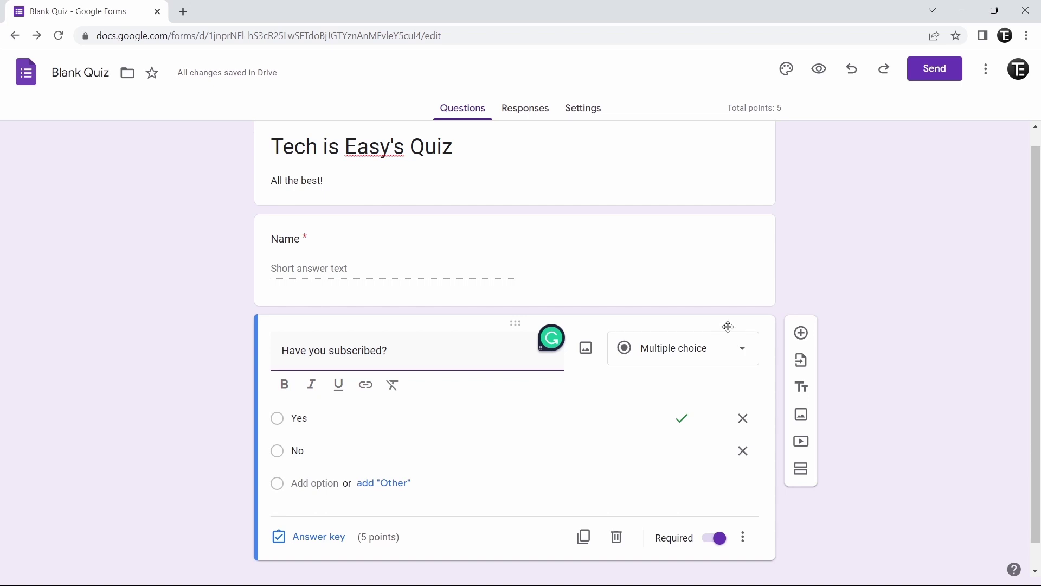
- Add a checkboxes question "Languages you speak?" with the options English, Spanish, French, German and Other
{"action": "left_click", "coordinate": [801, 334]}
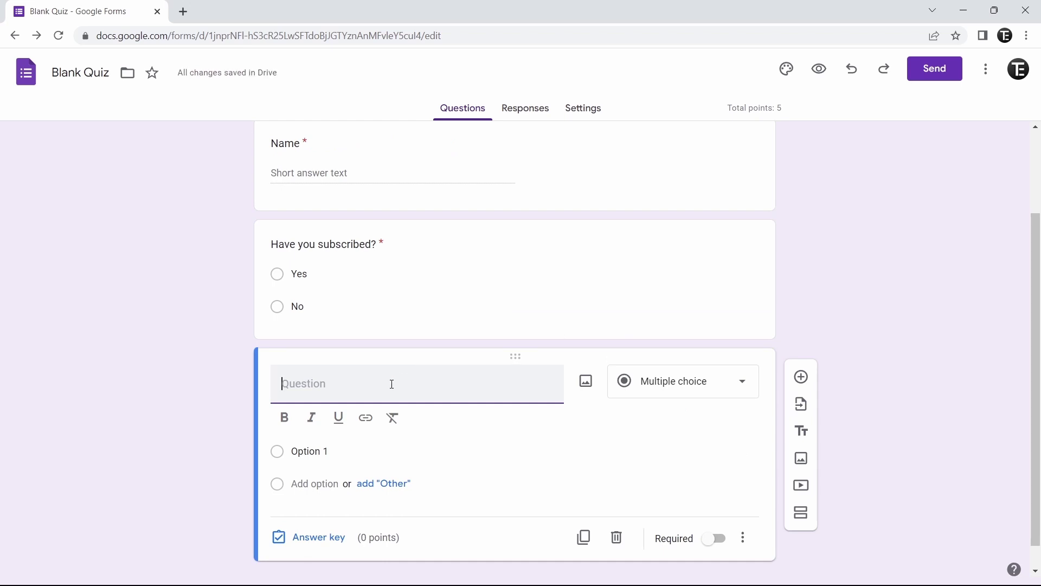
{"action": "type", "text": "Languages you speak?"}
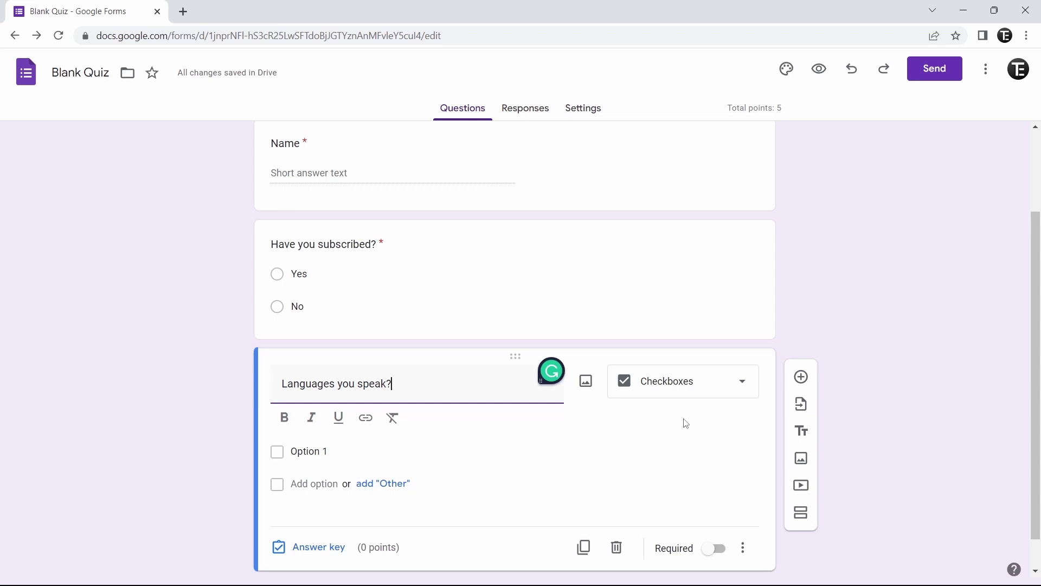
{"action": "left_click", "coordinate": [327, 454]}
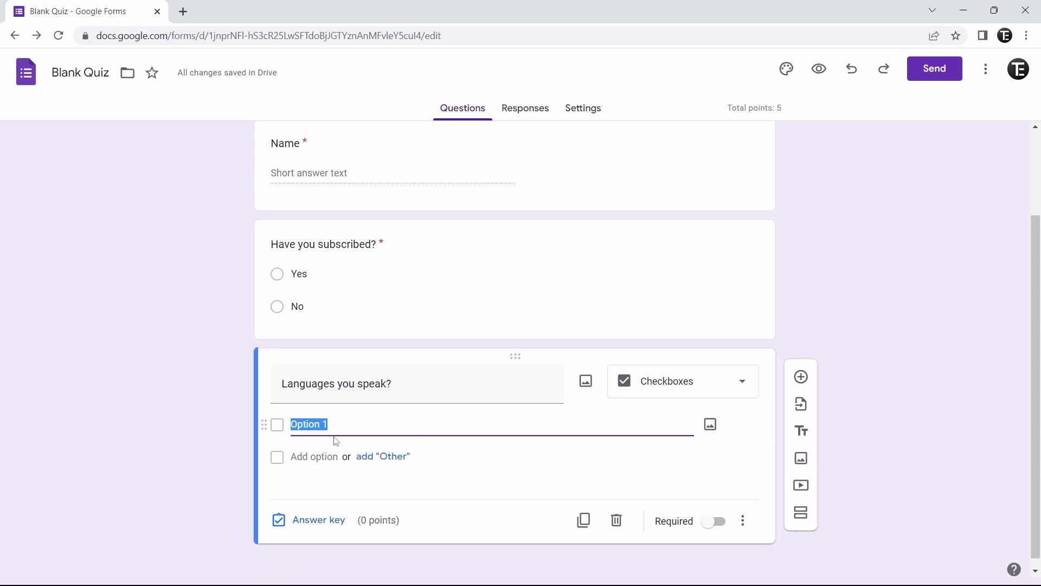
{"action": "type", "text": "English"}
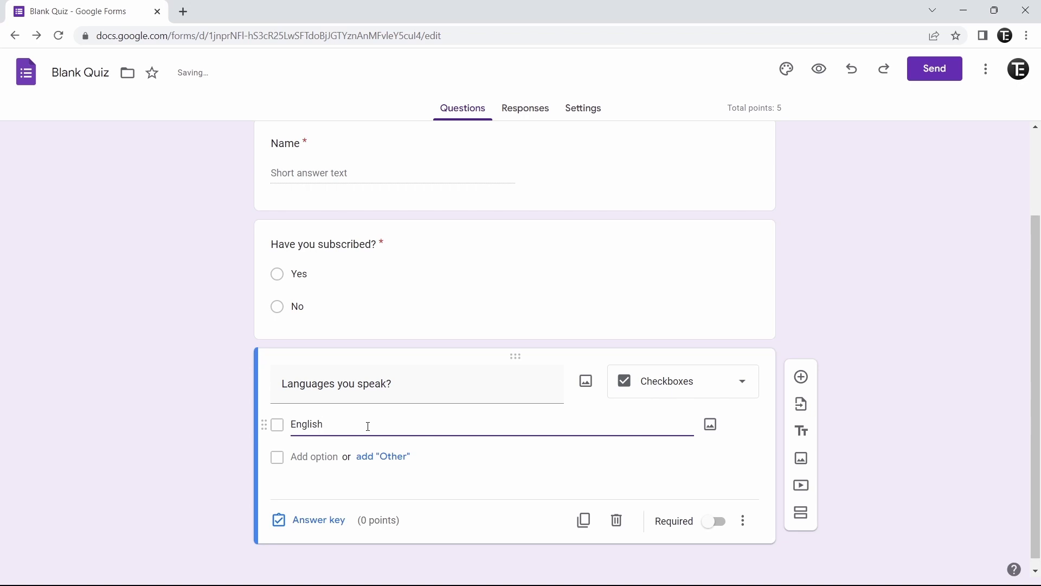
{"action": "left_click", "coordinate": [312, 457]}
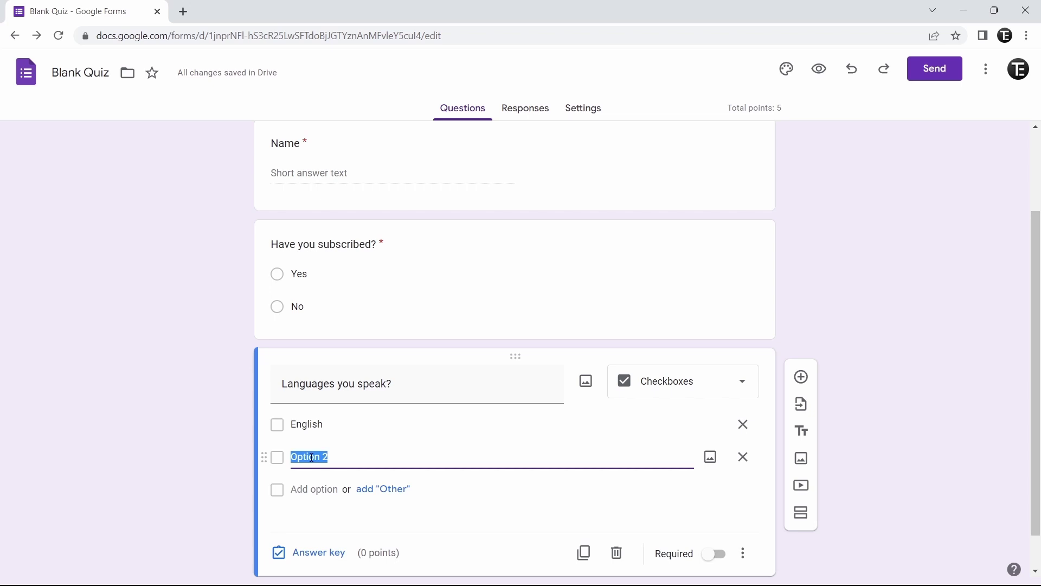
{"action": "type", "text": "Spanish French German"}
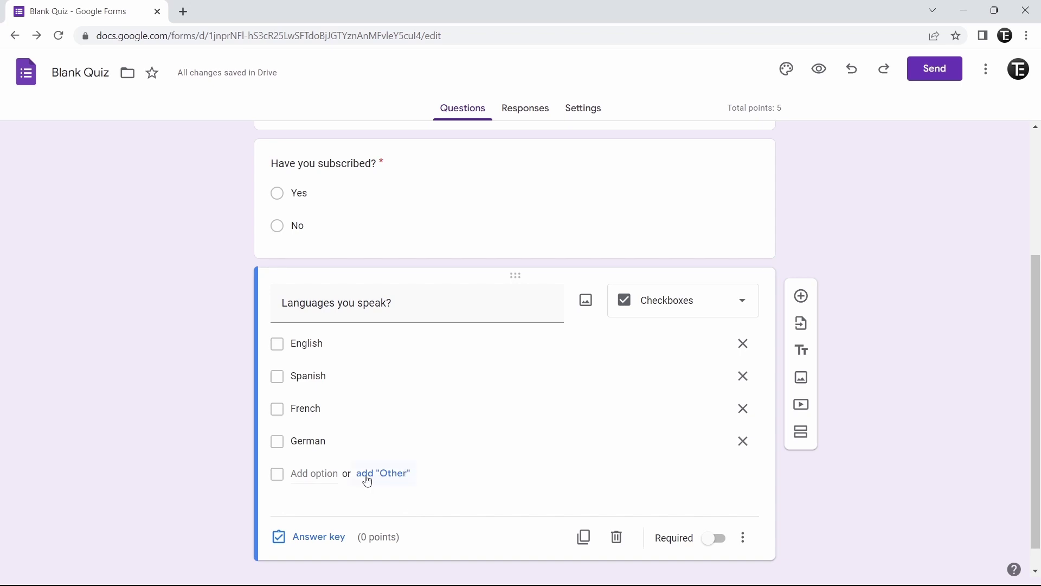
{"action": "left_click", "coordinate": [400, 480]}
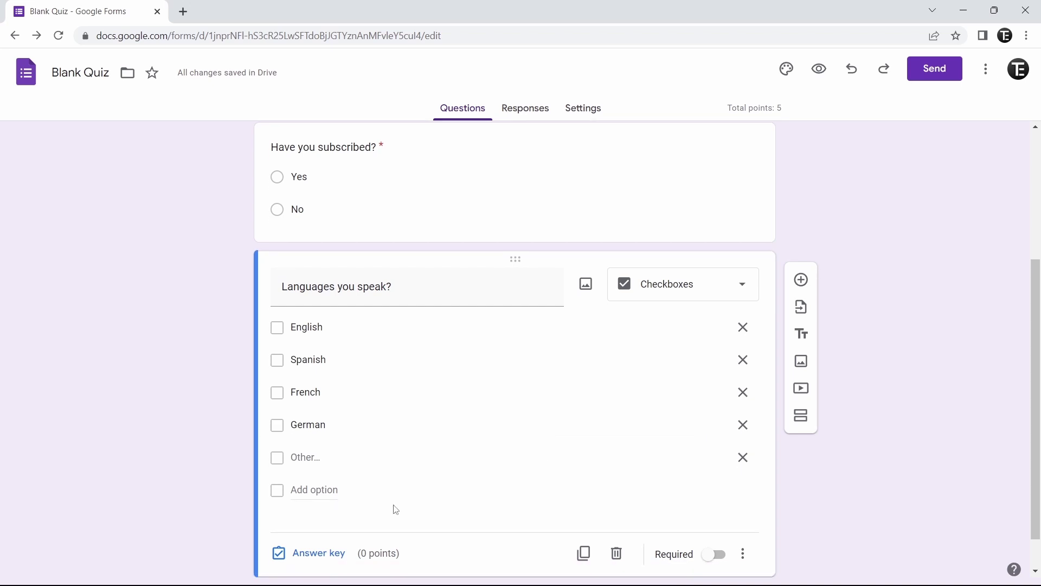
- Set the answer key of "Languages you speak?" to English and Spanish, worth 5 points
{"action": "left_click", "coordinate": [313, 553]}
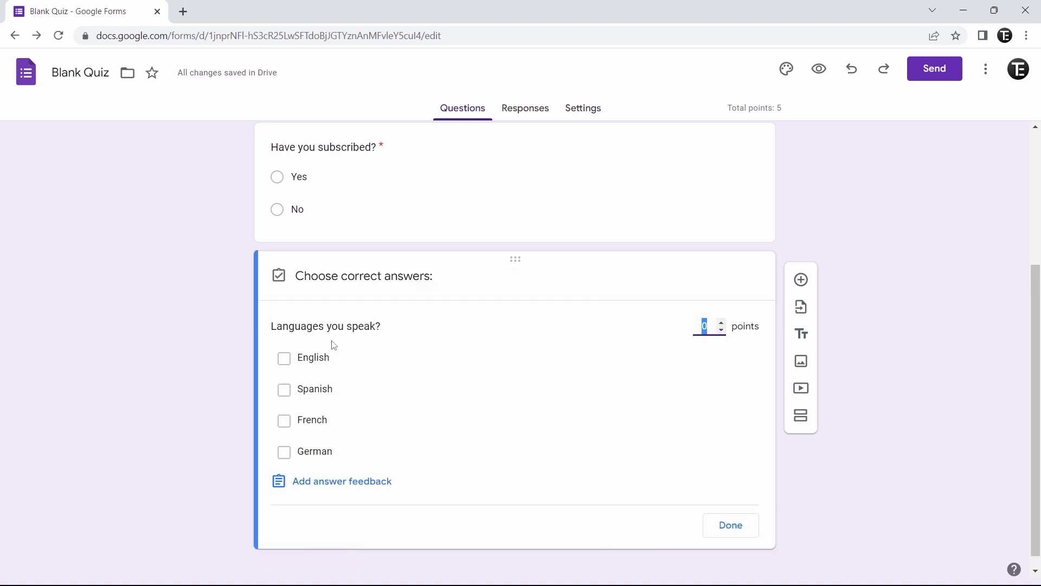
{"action": "left_click", "coordinate": [325, 357]}
{"action": "left_click", "coordinate": [488, 389]}
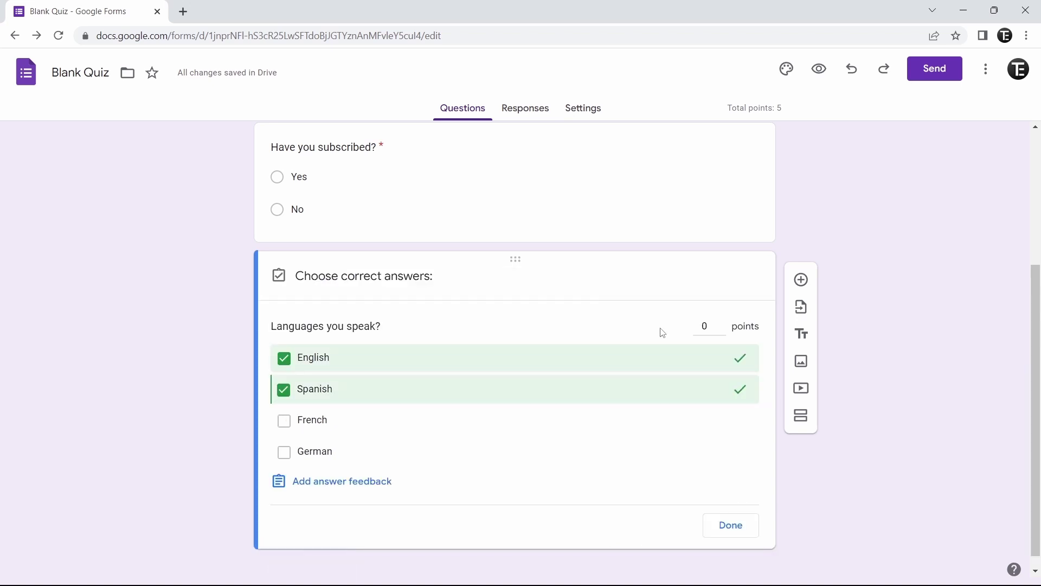
{"action": "left_click", "coordinate": [722, 322]}
{"action": "left_click", "coordinate": [721, 323]}
{"action": "left_click", "coordinate": [722, 323]}
{"action": "left_click", "coordinate": [722, 322]}
{"action": "left_click", "coordinate": [722, 323]}
{"action": "left_click", "coordinate": [716, 531]}
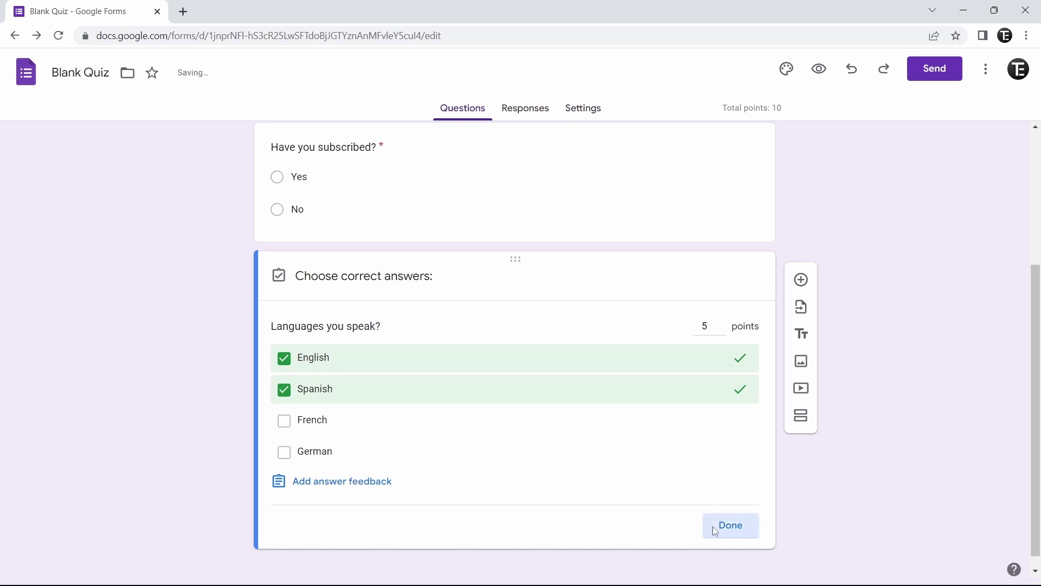
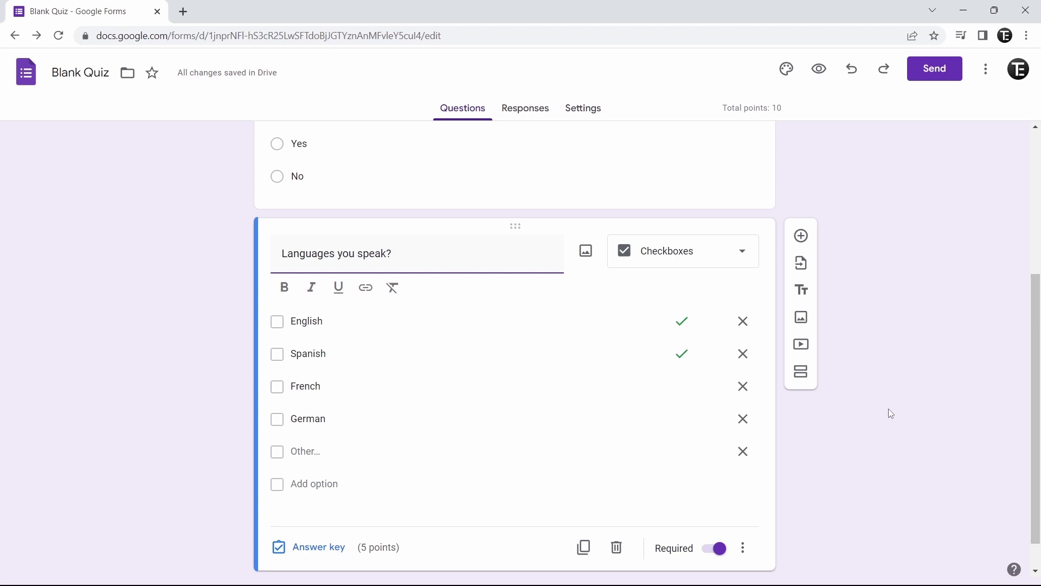
- Add a required paragraph question "Write the odd numbers from 1 to 10:" below the languages question
{"action": "left_click", "coordinate": [802, 236]}
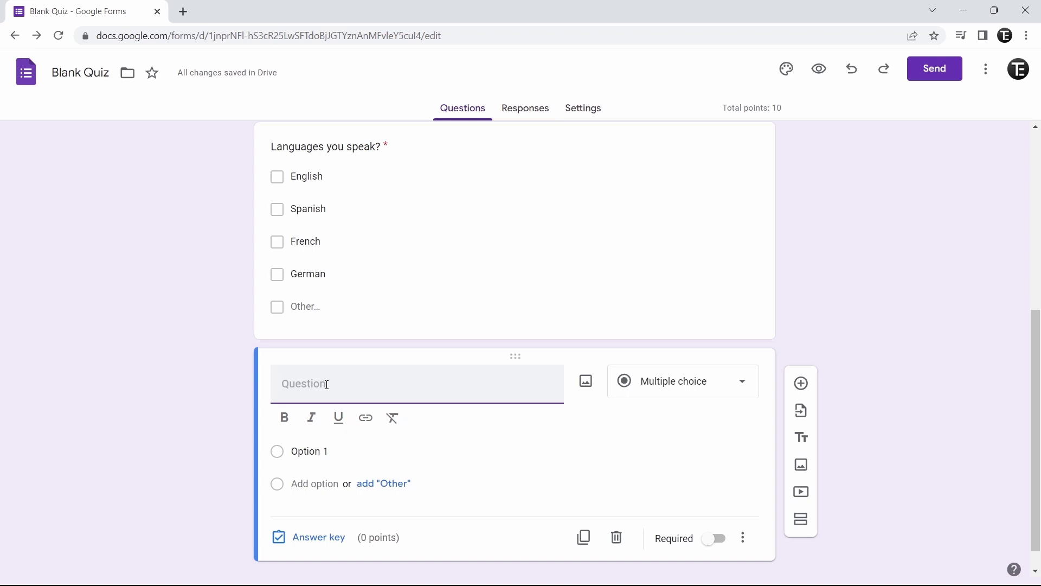
{"action": "type", "text": "Write the odd numbers from 1 to 10"}
{"action": "left_click", "coordinate": [538, 359]}
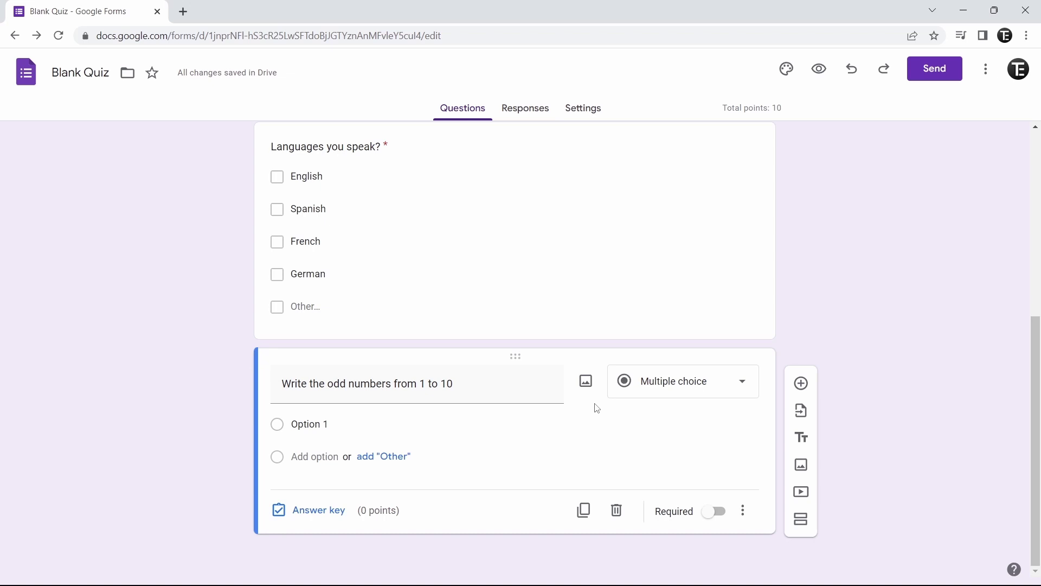
{"action": "left_click", "coordinate": [709, 387]}
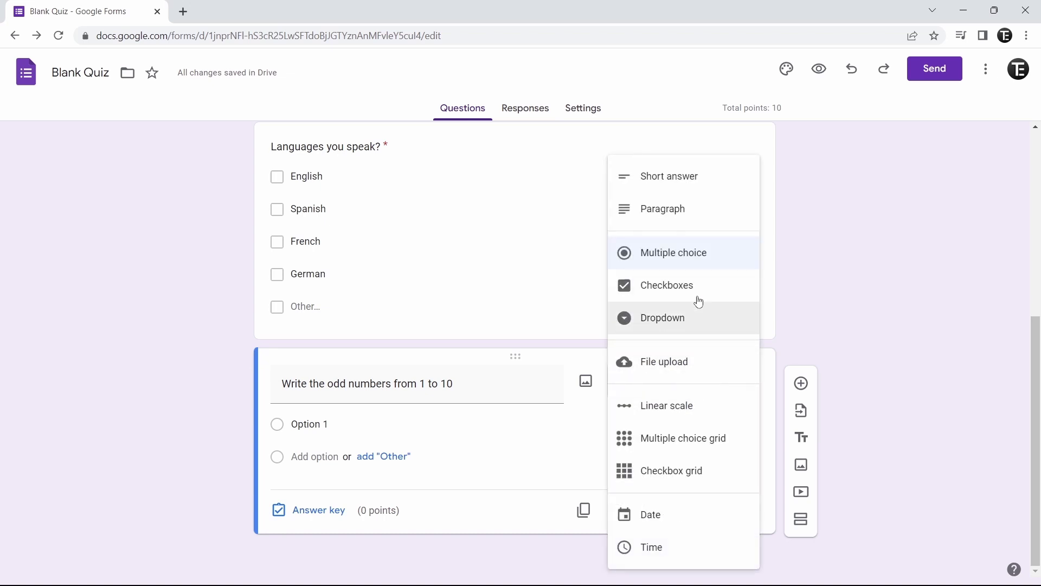
{"action": "left_click", "coordinate": [641, 223]}
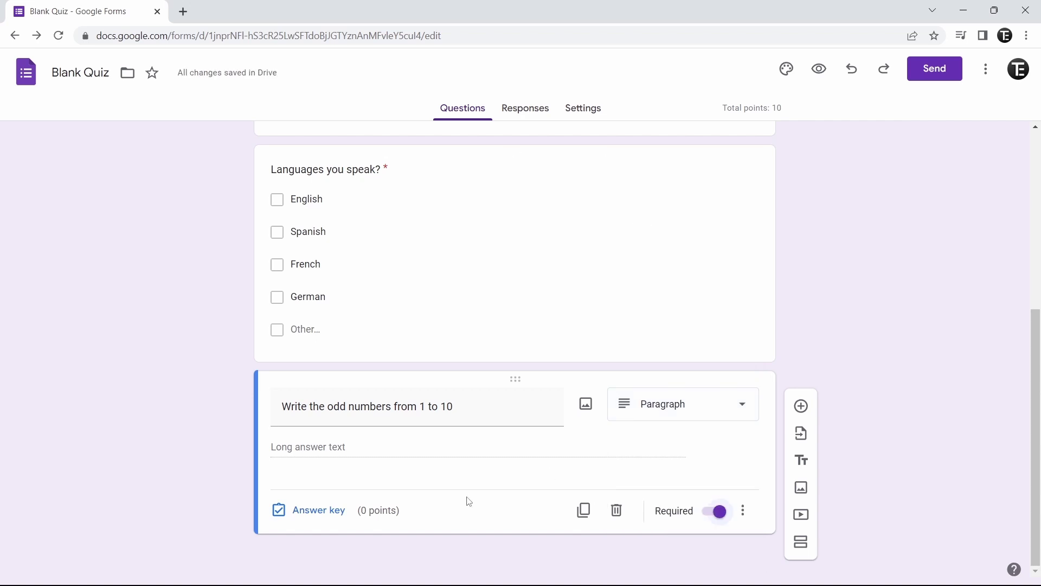
{"action": "type", "text": ":"}
{"action": "scroll", "coordinate": [698, 484], "scroll_direction": "up", "scroll_amount": 1}
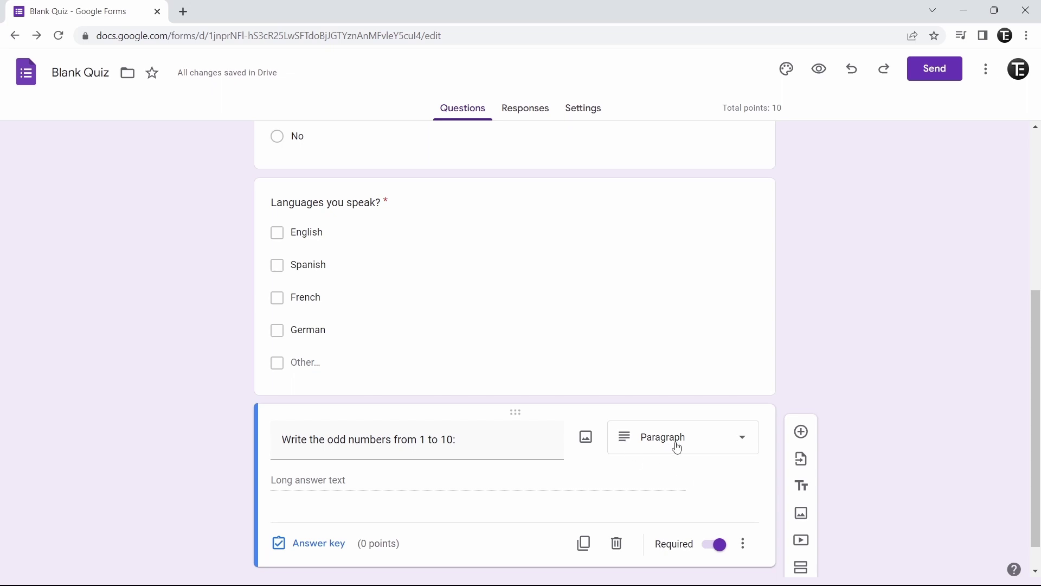
{"action": "scroll", "coordinate": [866, 395], "scroll_direction": "down", "scroll_amount": 1}
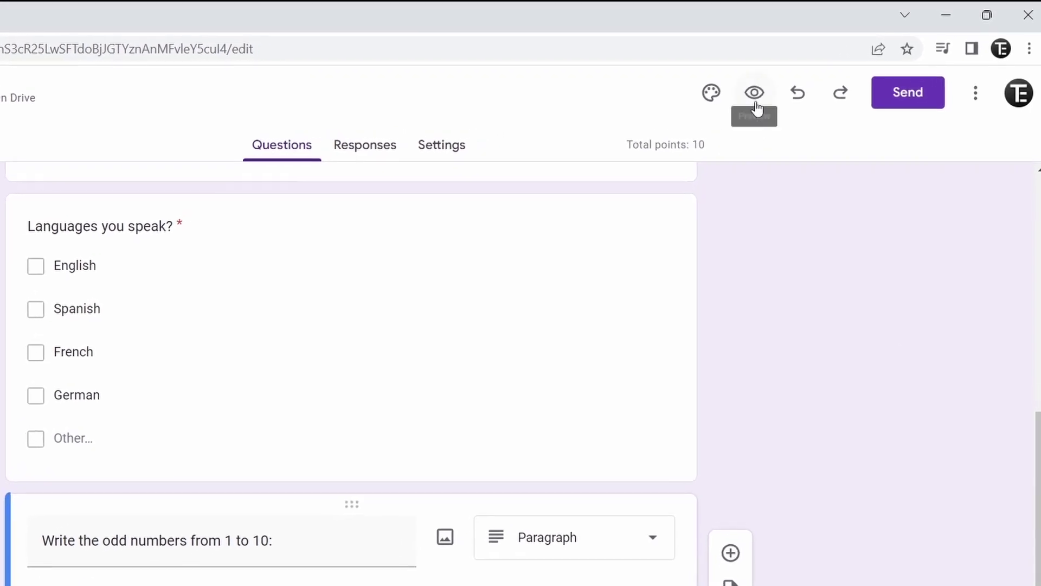
- Preview the quiz and submit a test response with a name, Yes, English and German, and a filler answer for the odd numbers
{"action": "left_click", "coordinate": [755, 97]}
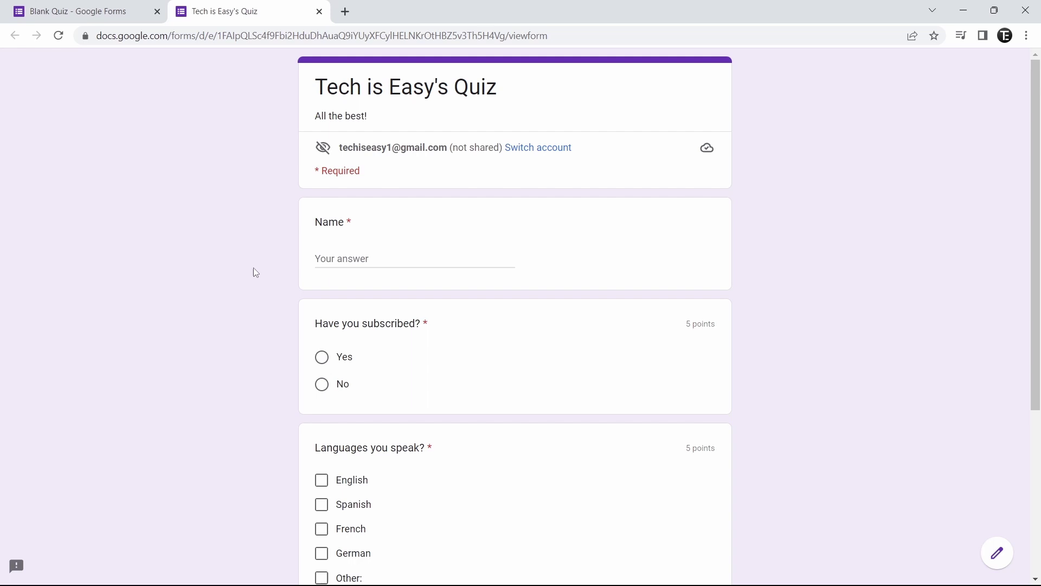
{"action": "scroll", "coordinate": [292, 232], "scroll_direction": "down", "scroll_amount": 1}
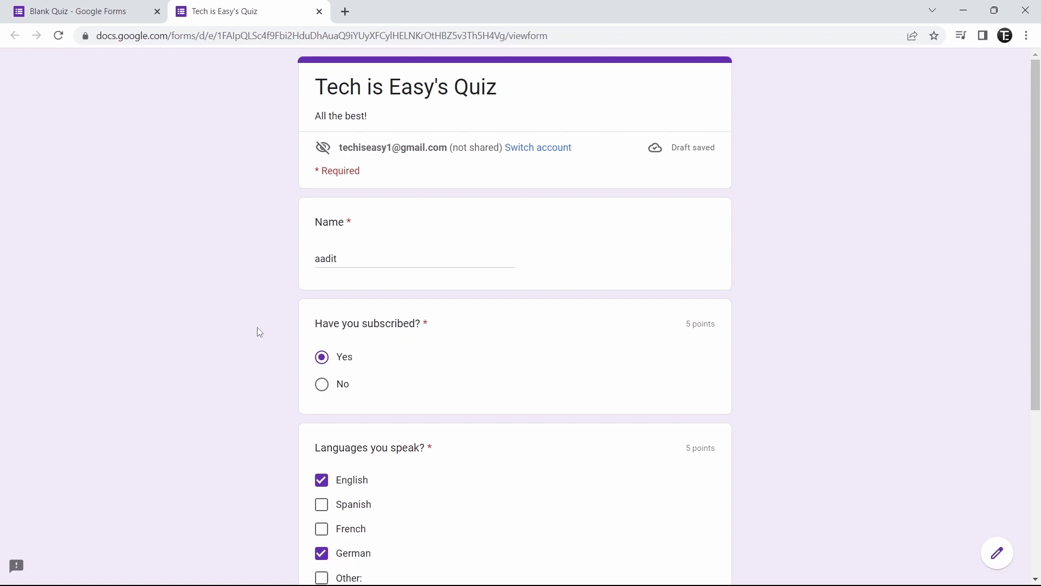
{"action": "key", "text": "Tab"}
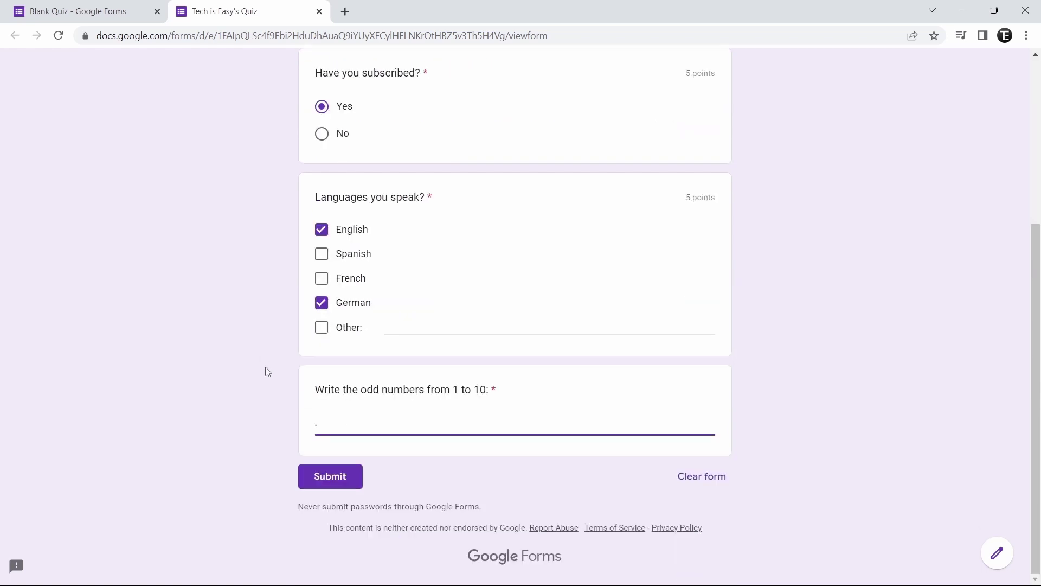
{"action": "left_click", "coordinate": [328, 478]}
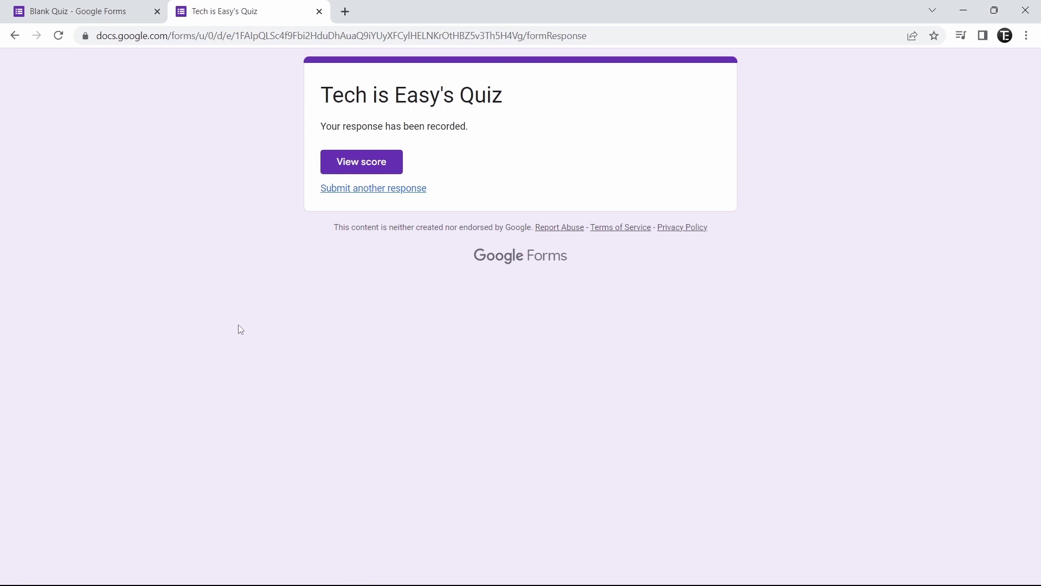
- Review the score and marked answers of the test response, and return to the quiz editor
{"action": "left_click", "coordinate": [367, 168]}
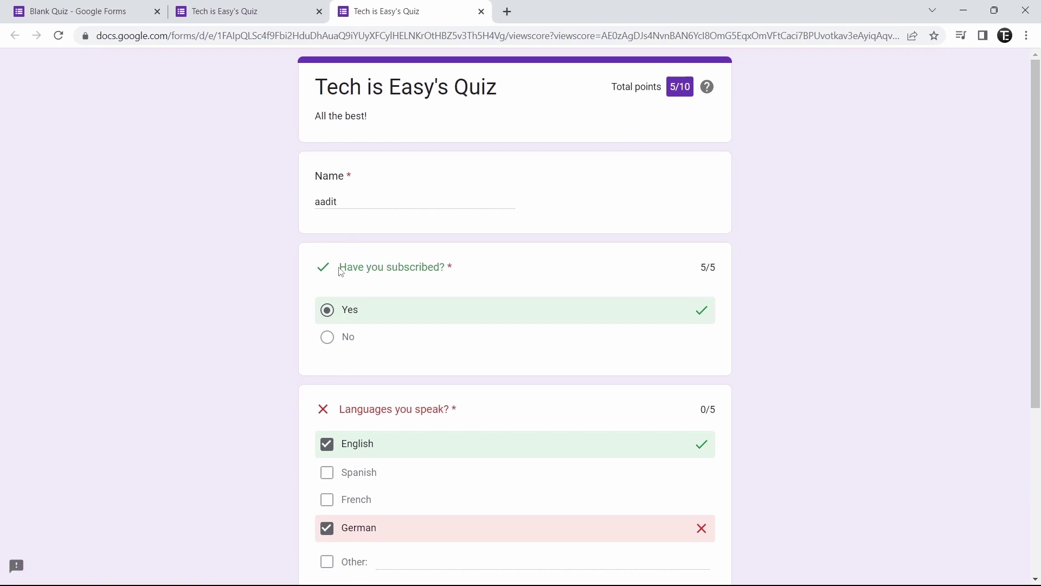
{"action": "scroll", "coordinate": [340, 271], "scroll_direction": "down", "scroll_amount": 2}
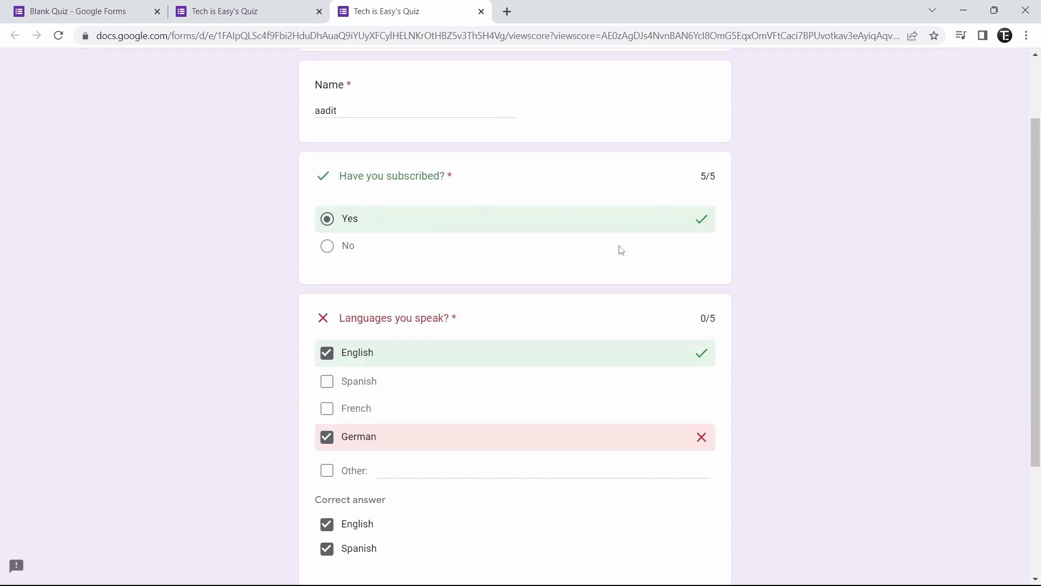
{"action": "scroll", "coordinate": [621, 250], "scroll_direction": "down", "scroll_amount": 2}
{"action": "scroll", "coordinate": [597, 320], "scroll_direction": "down", "scroll_amount": 2}
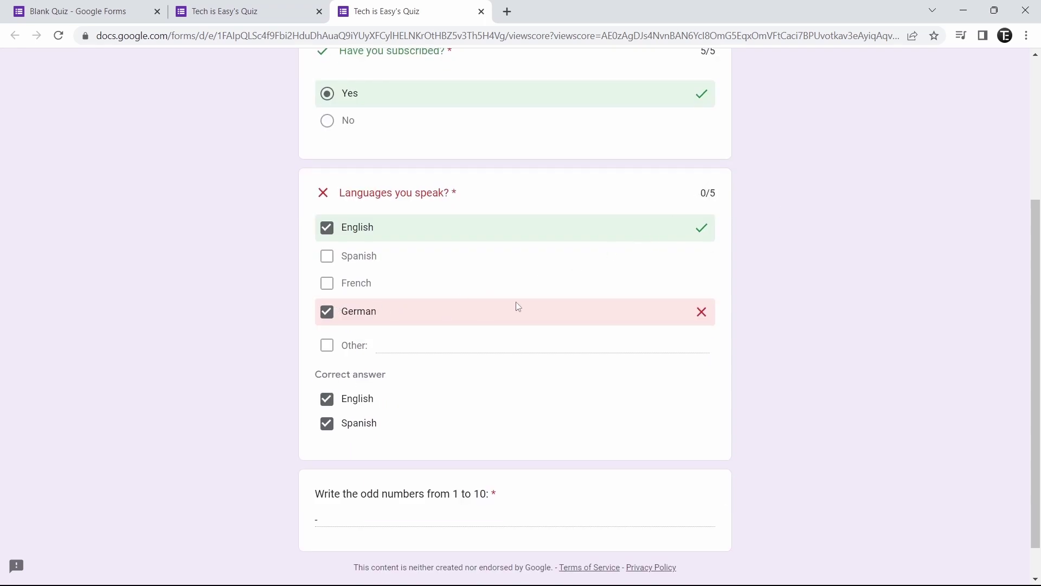
{"action": "scroll", "coordinate": [518, 306], "scroll_direction": "up", "scroll_amount": 4}
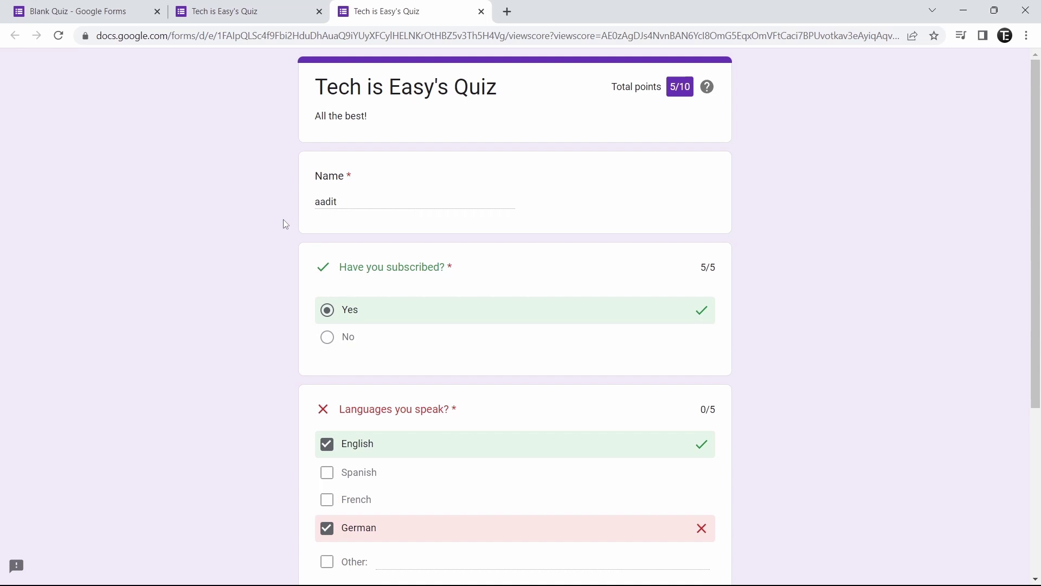
{"action": "key", "text": "ctrl+w"}
{"action": "key", "text": "ctrl+w"}
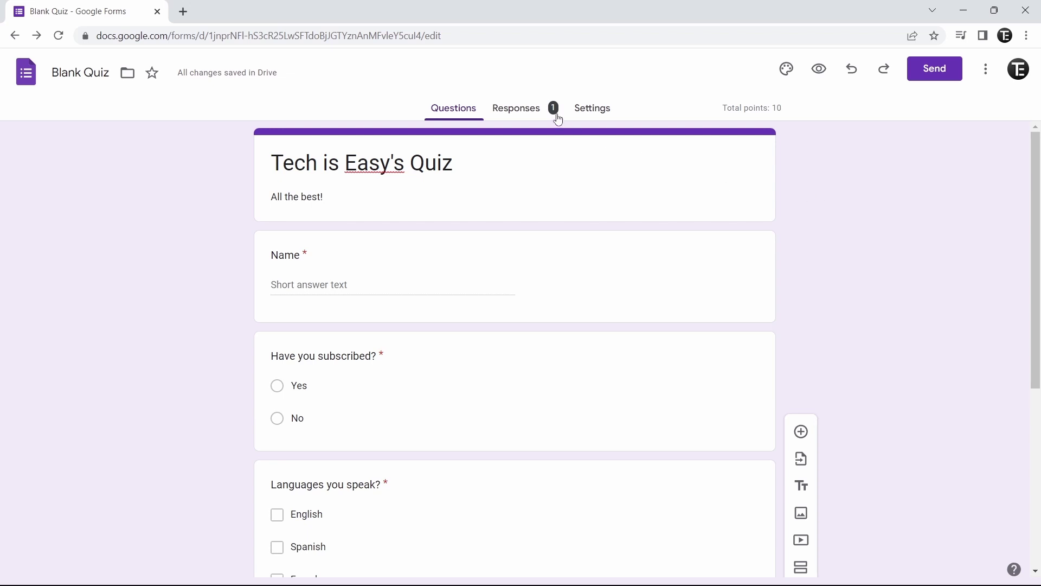
- Turn on collecting email addresses in the quiz's response settings
{"action": "left_click", "coordinate": [585, 107]}
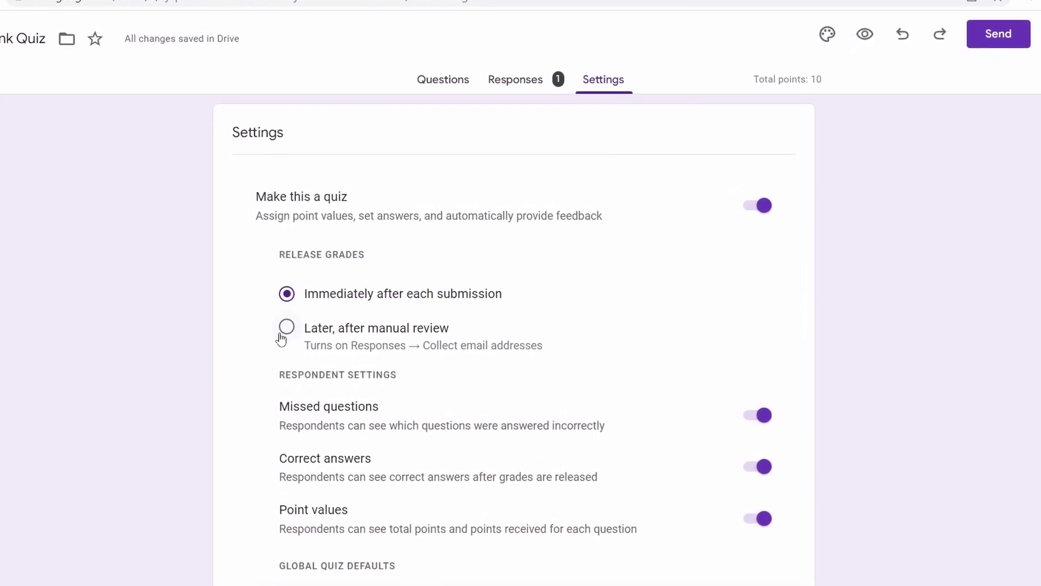
{"action": "scroll", "coordinate": [444, 356], "scroll_direction": "down", "scroll_amount": 2}
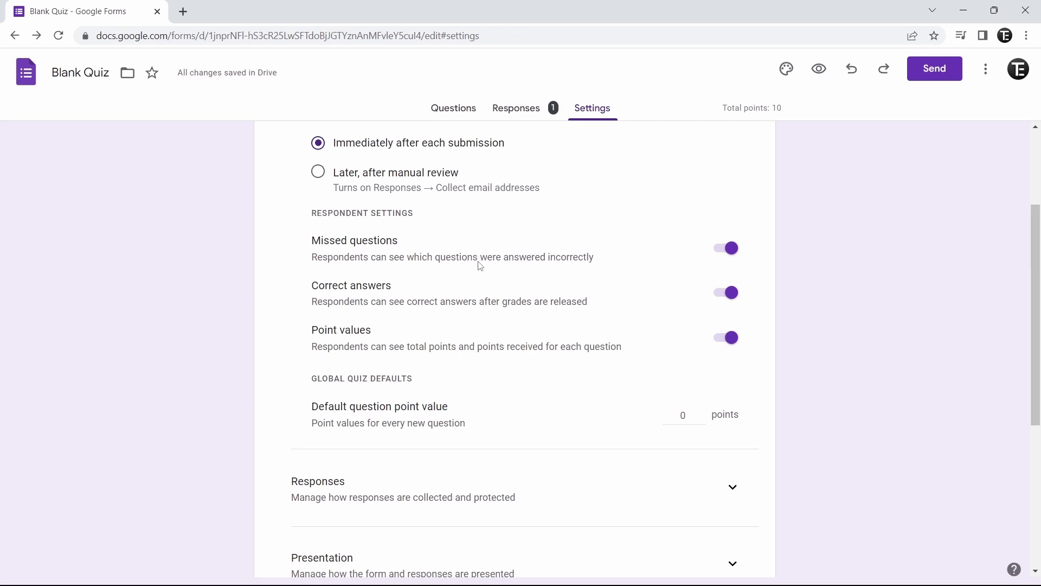
{"action": "scroll", "coordinate": [549, 345], "scroll_direction": "down", "scroll_amount": 2}
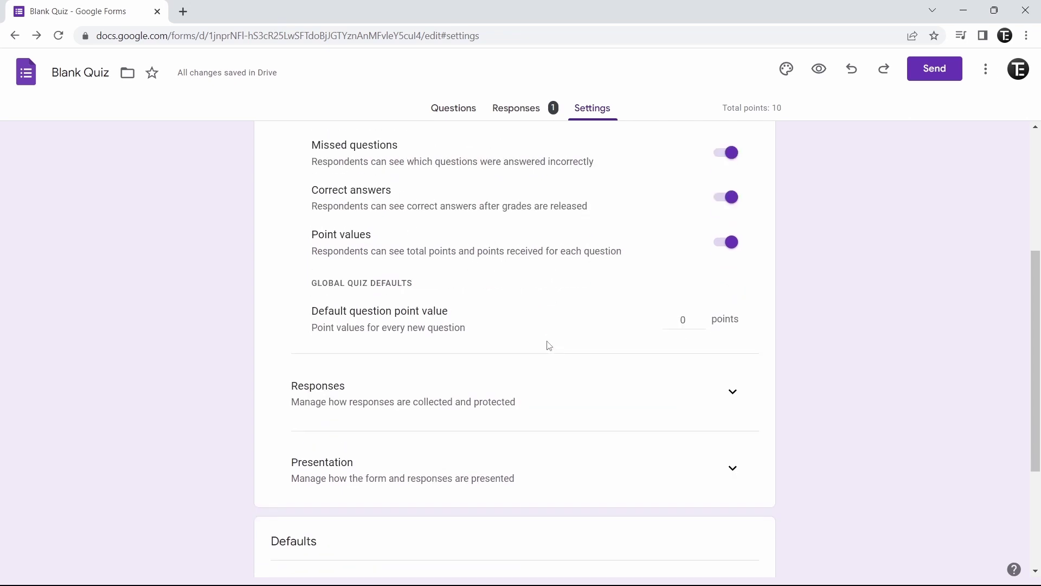
{"action": "scroll", "coordinate": [546, 286], "scroll_direction": "down", "scroll_amount": 1}
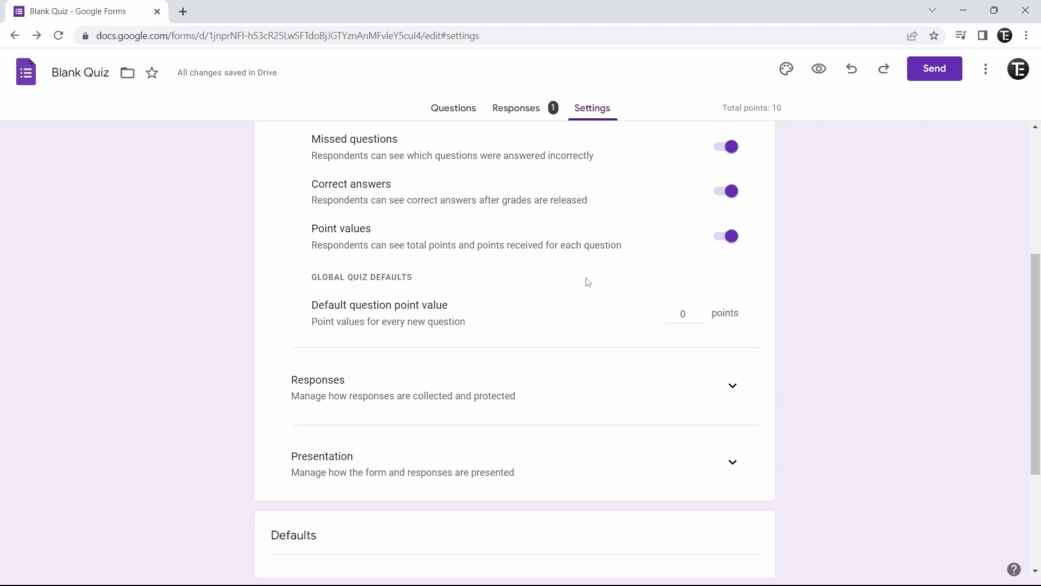
{"action": "scroll", "coordinate": [587, 281], "scroll_direction": "down", "scroll_amount": 3}
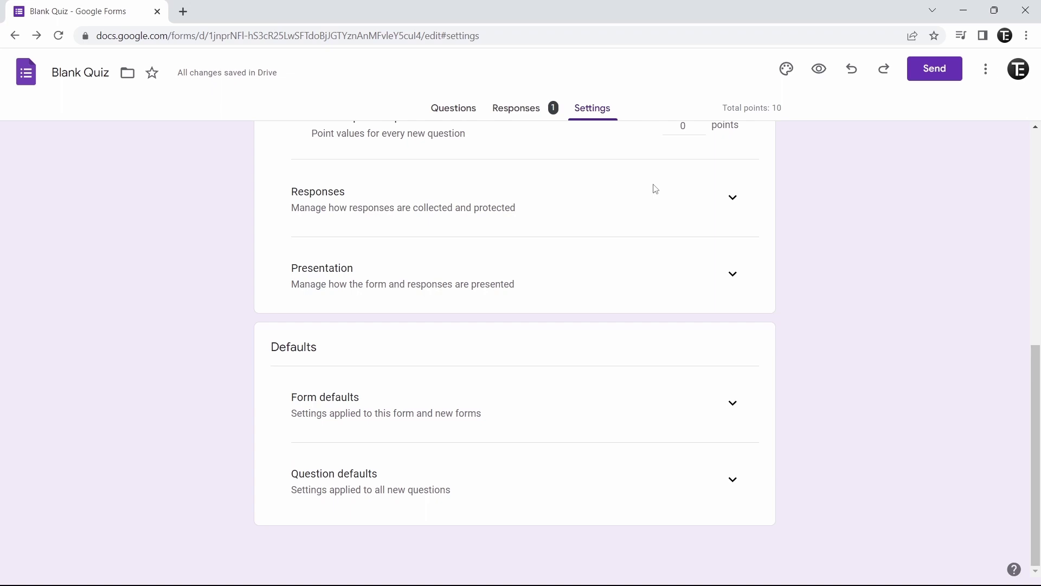
{"action": "left_click", "coordinate": [733, 197]}
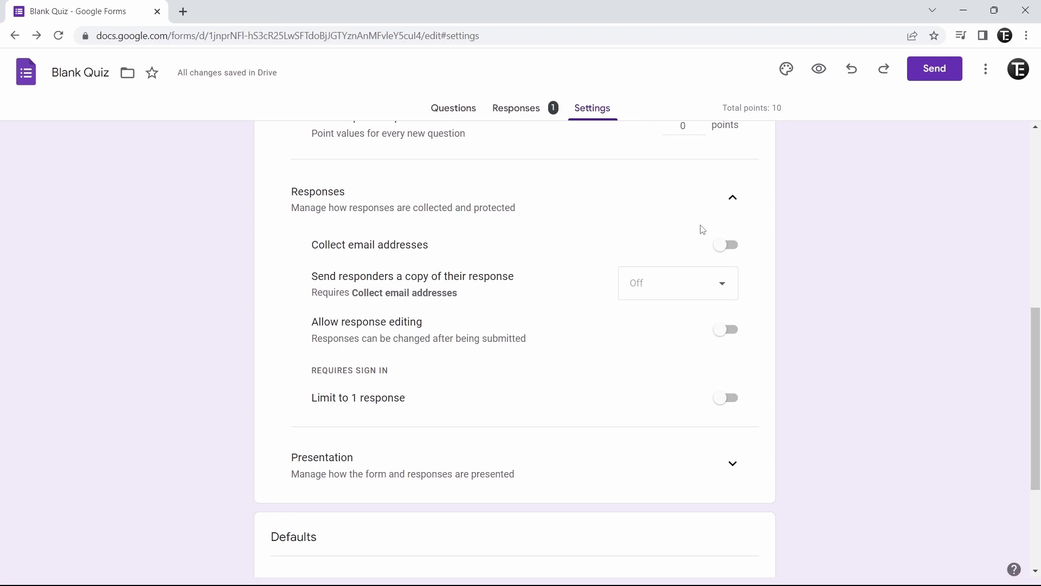
{"action": "left_click", "coordinate": [718, 247]}
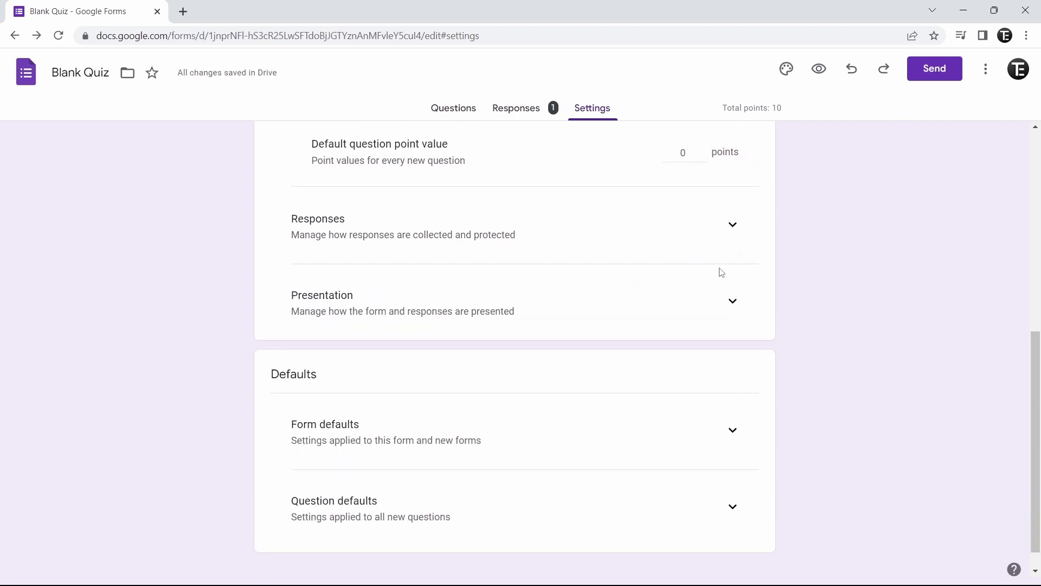
{"action": "left_click", "coordinate": [499, 307]}
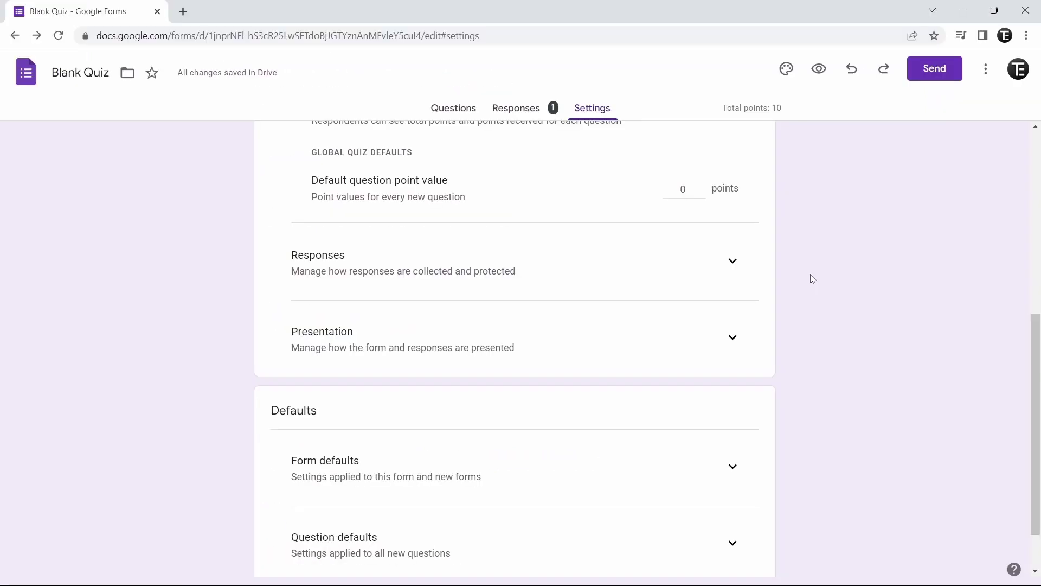
- Limit the quiz to 1 response per respondent and return to the questions
{"action": "left_click", "coordinate": [732, 262]}
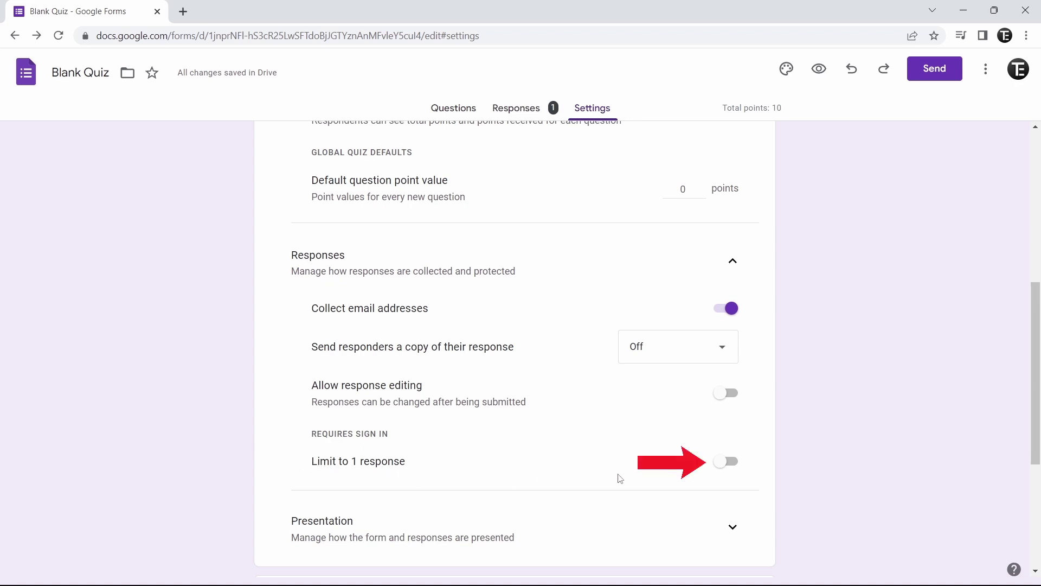
{"action": "left_click", "coordinate": [724, 462]}
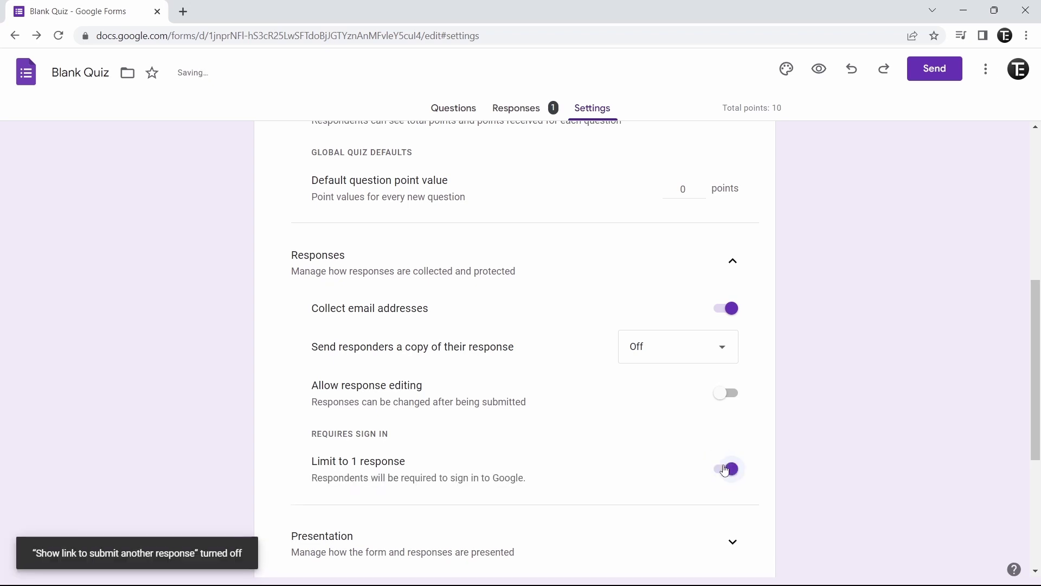
{"action": "scroll", "coordinate": [838, 251], "scroll_direction": "up", "scroll_amount": 7}
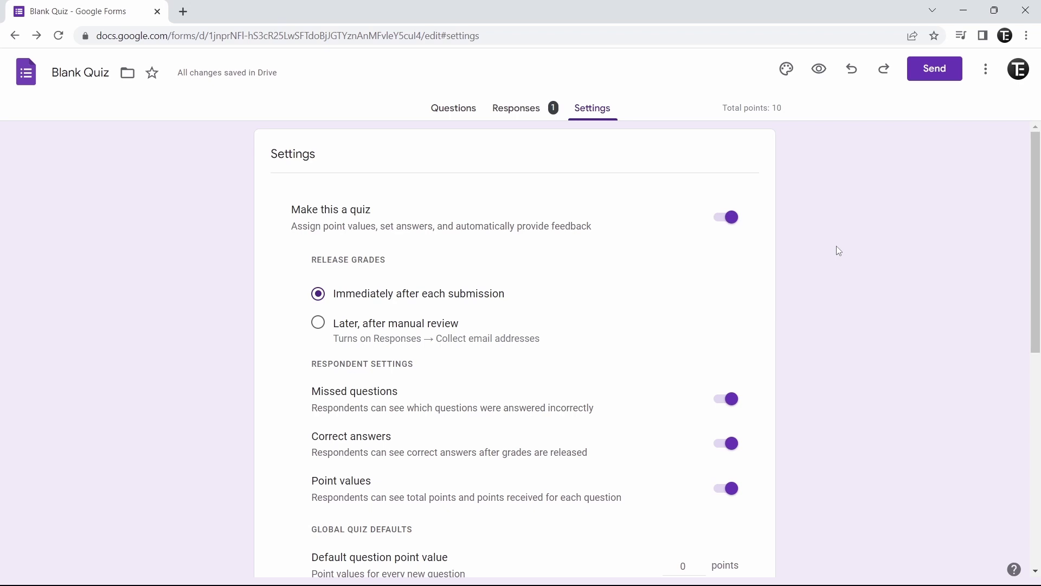
{"action": "key", "text": "alt+Left"}
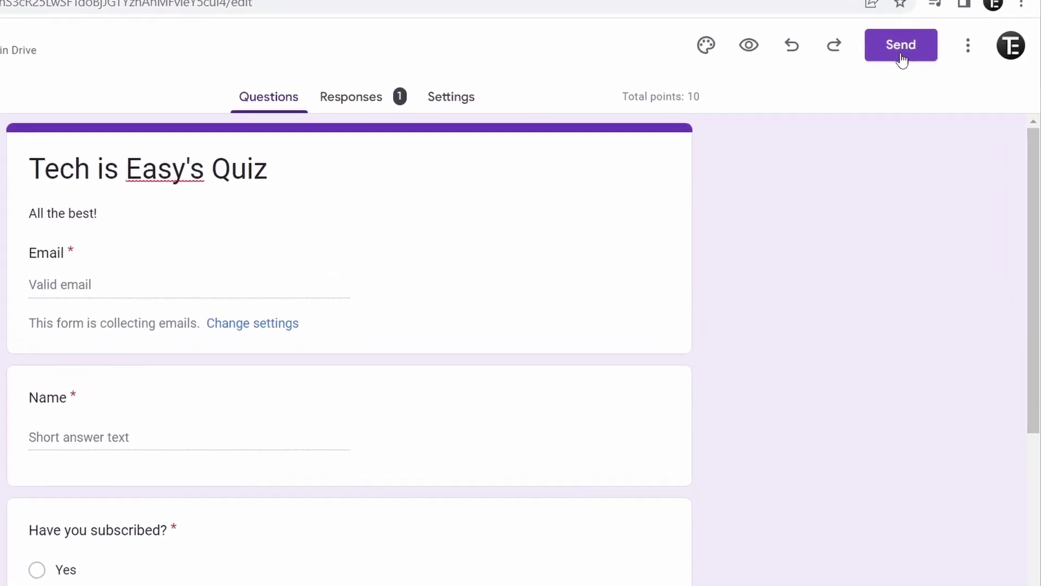
- Copy a shortened link to the quiz from the form's sending options
{"action": "left_click", "coordinate": [906, 54]}
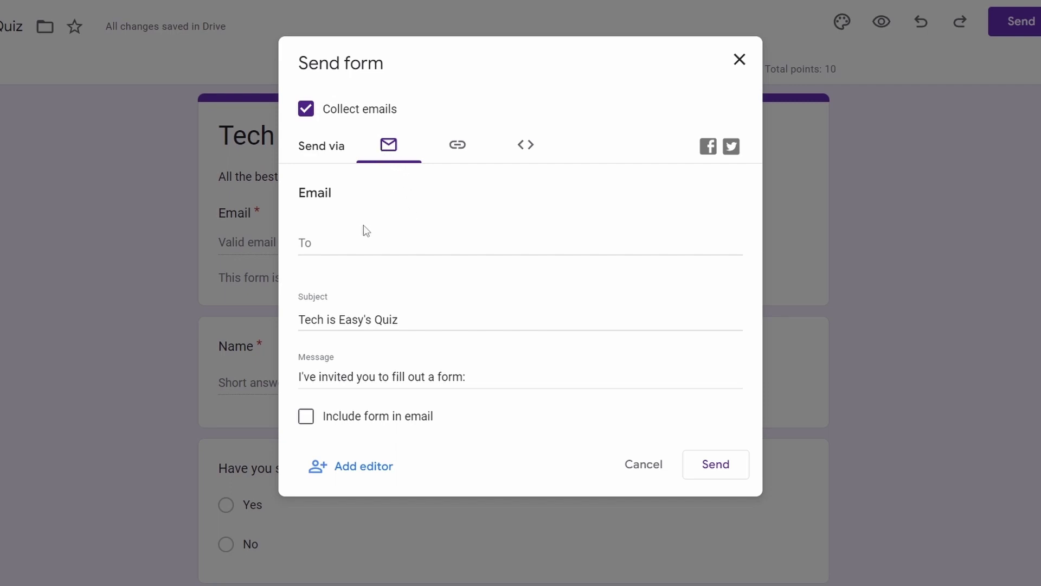
{"action": "left_click", "coordinate": [305, 239]}
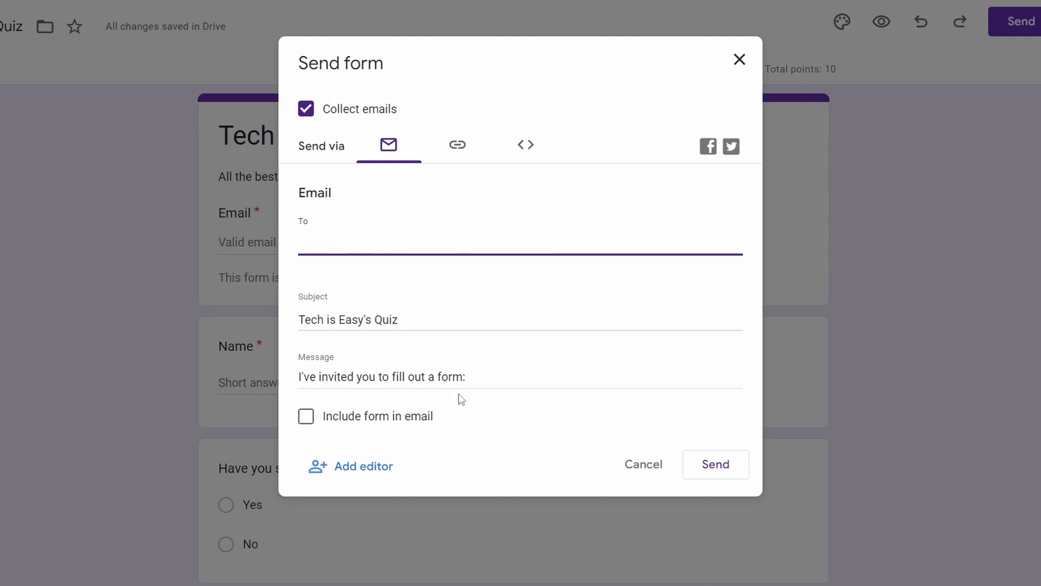
{"action": "left_click", "coordinate": [374, 402]}
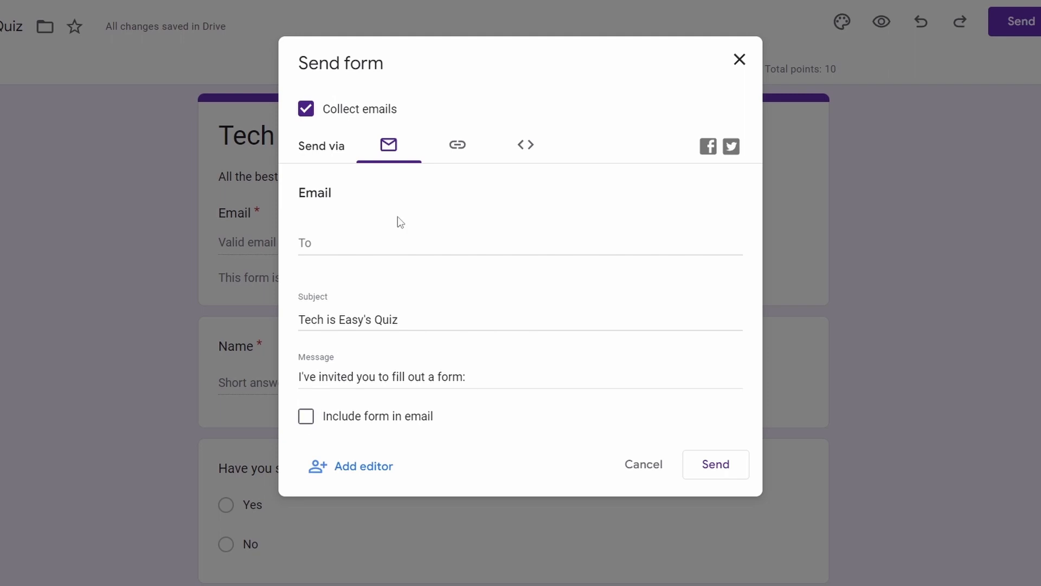
{"action": "left_click", "coordinate": [458, 152]}
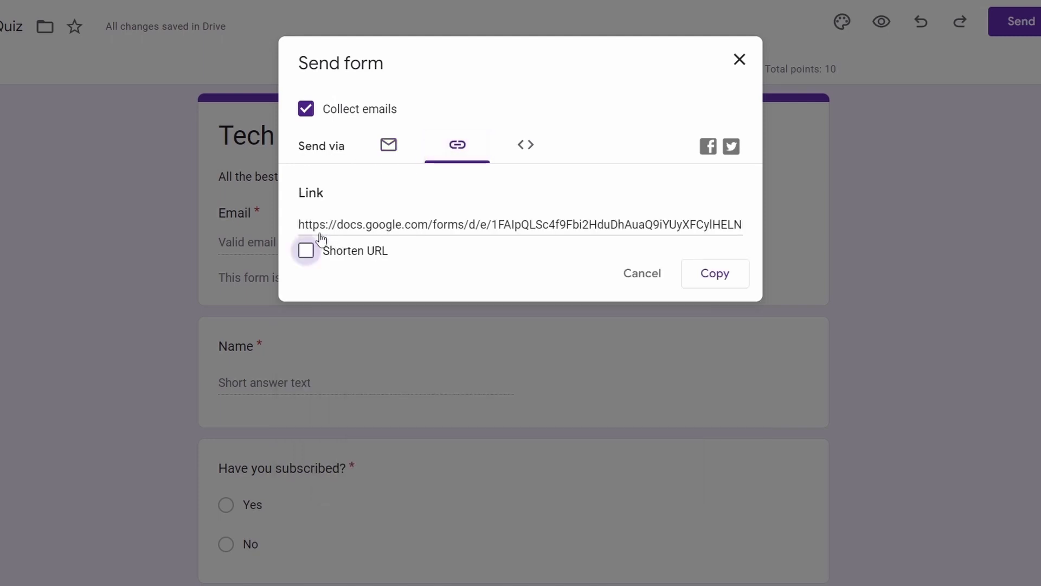
{"action": "left_click", "coordinate": [441, 224]}
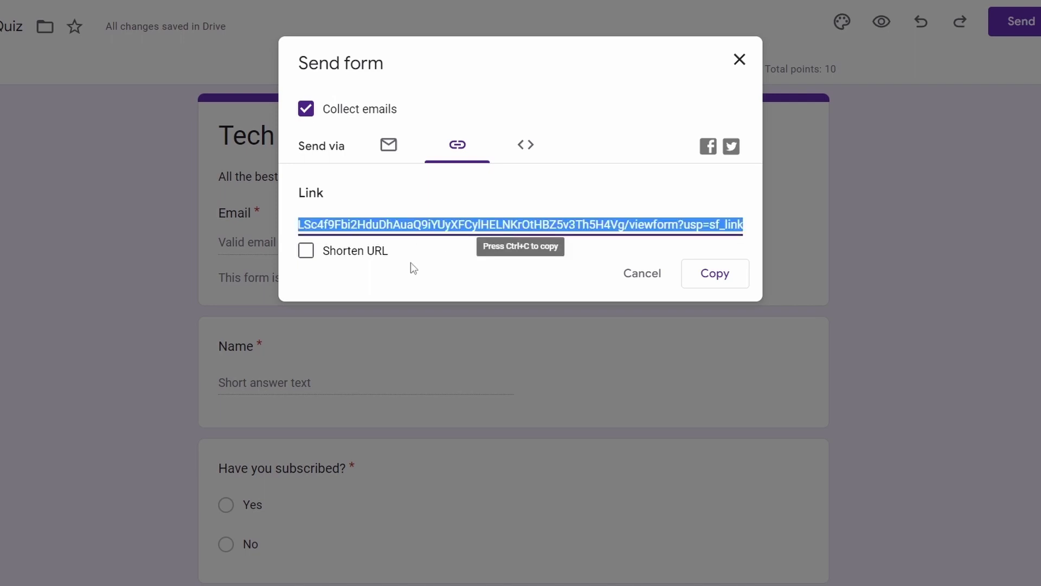
{"action": "left_click", "coordinate": [329, 259]}
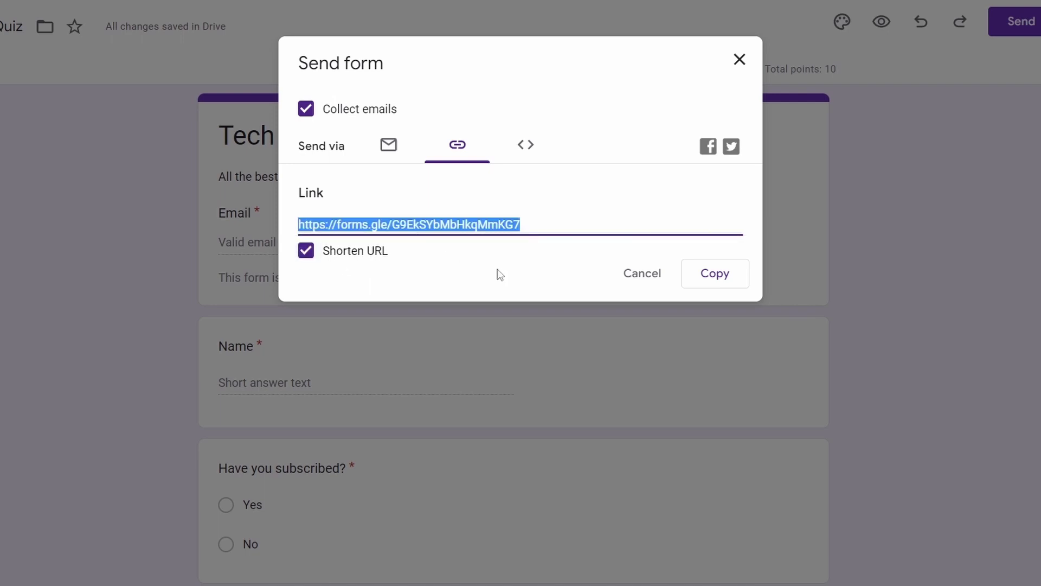
{"action": "left_click", "coordinate": [720, 275]}
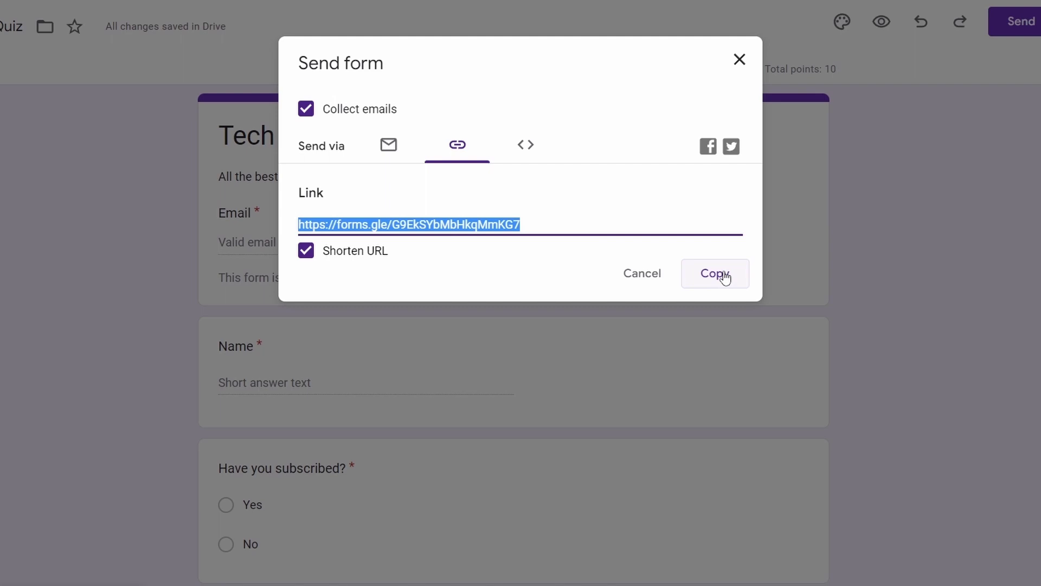
- Close the form's sending options and review the response summary, including the score insights and frequently missed questions
{"action": "left_click", "coordinate": [528, 267]}
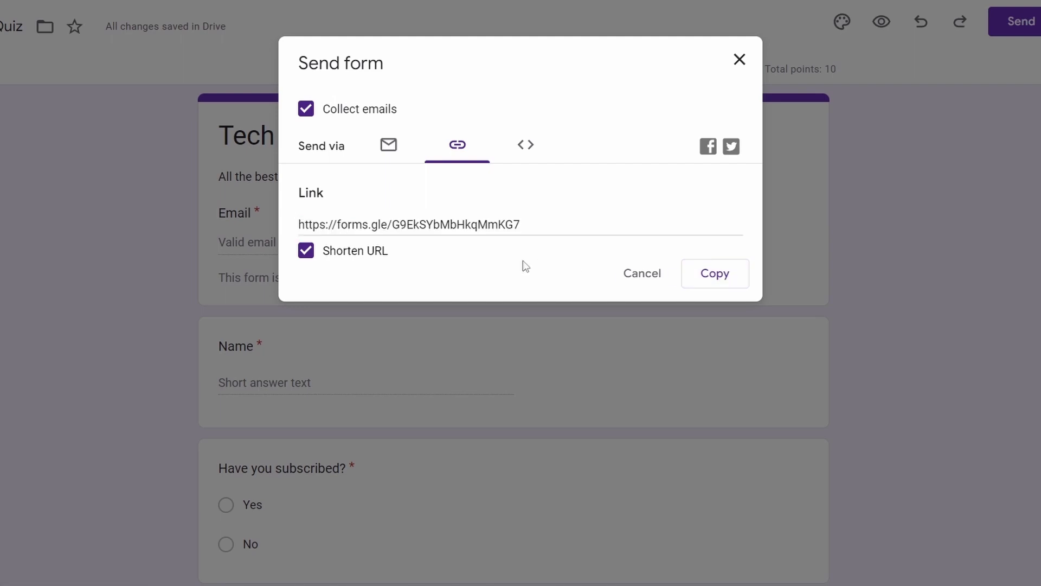
{"action": "left_click", "coordinate": [944, 229]}
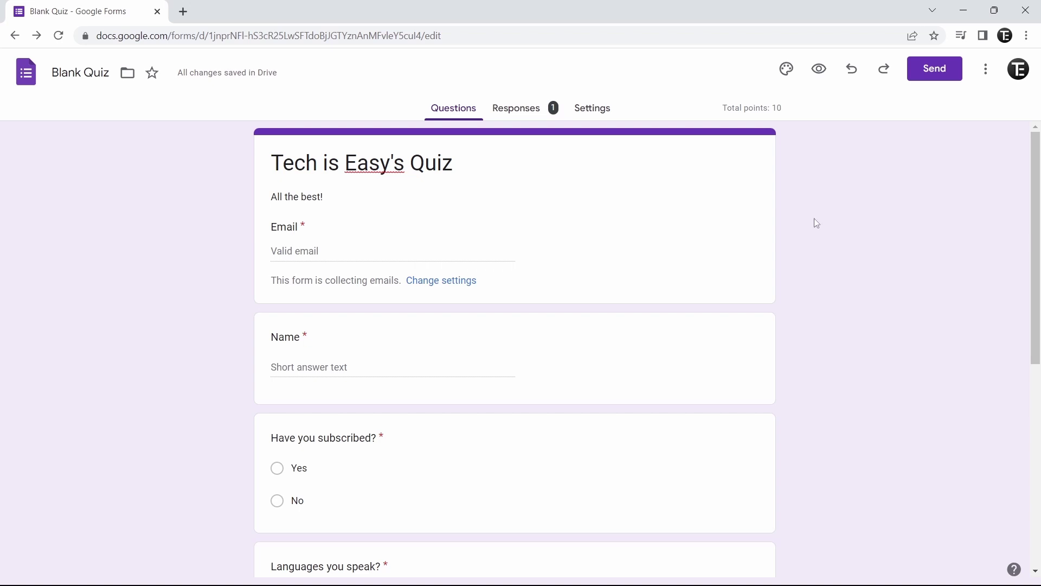
{"action": "left_click", "coordinate": [523, 113]}
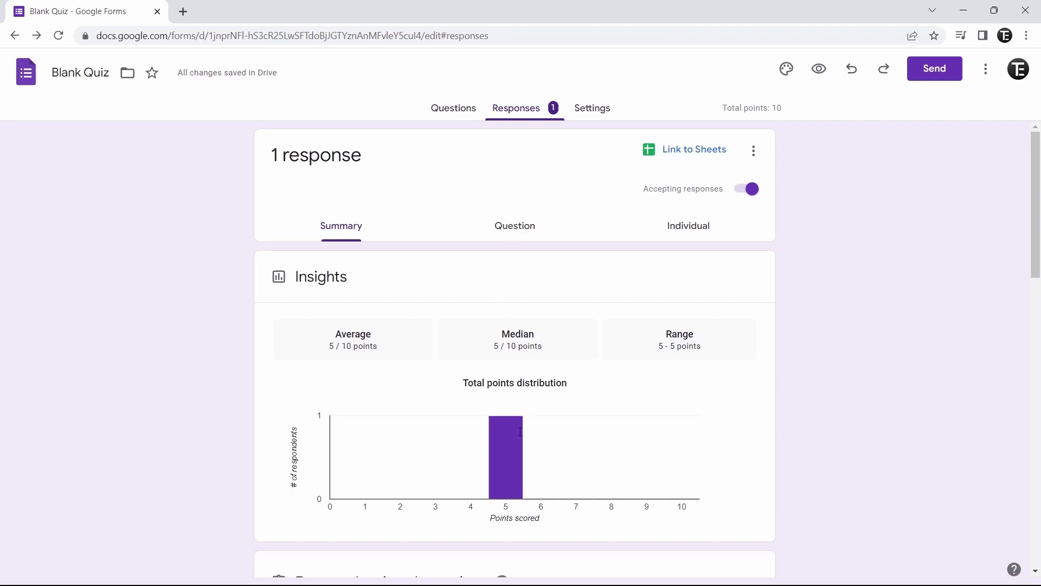
{"action": "scroll", "coordinate": [793, 336], "scroll_direction": "down", "scroll_amount": 12}
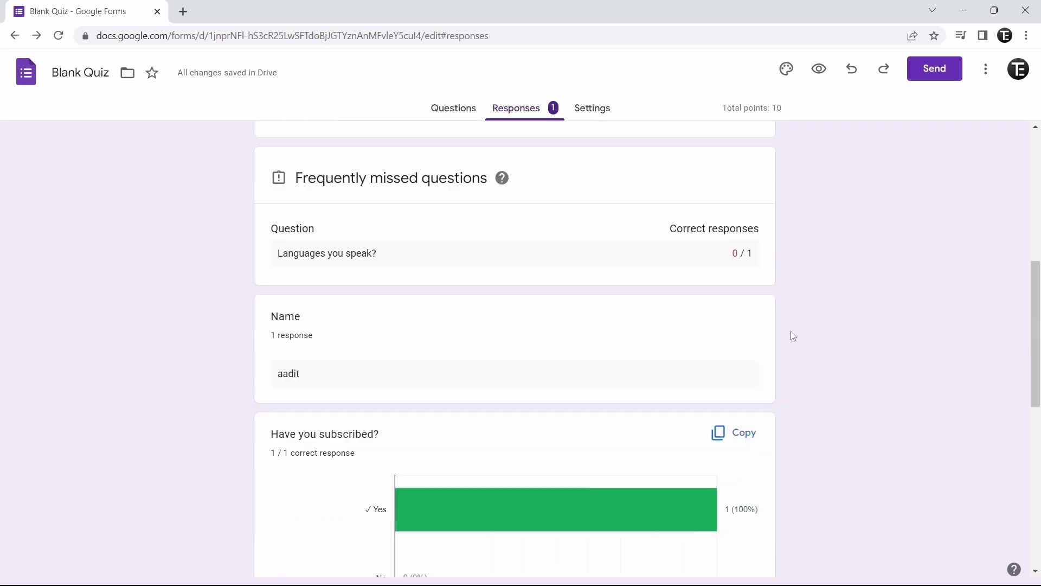
{"action": "scroll", "coordinate": [793, 336], "scroll_direction": "up", "scroll_amount": 12}
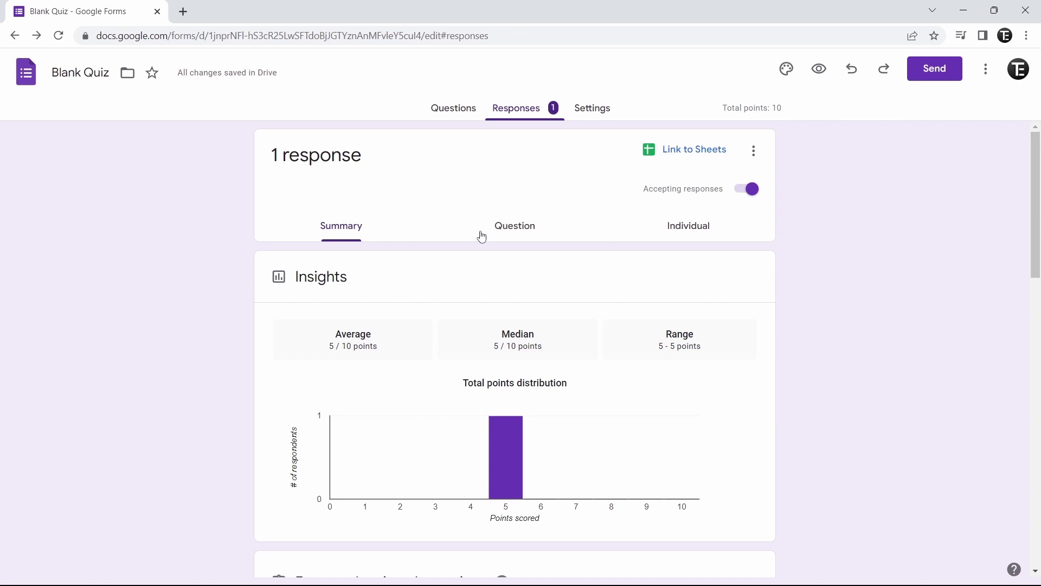
- Review the quiz responses by question, and examine the graded answers of the individual response
{"action": "left_click", "coordinate": [519, 236]}
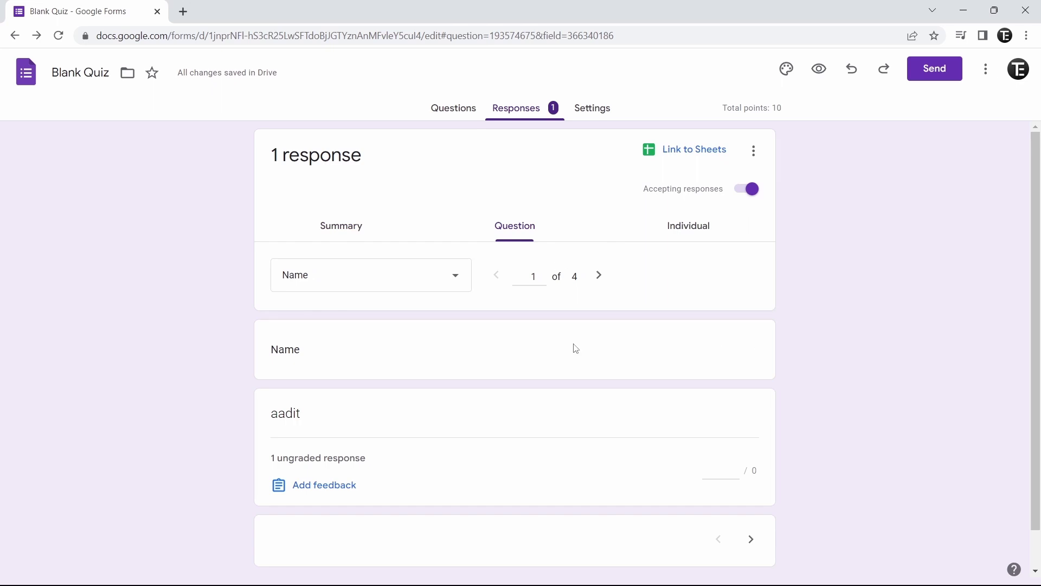
{"action": "left_click", "coordinate": [667, 231]}
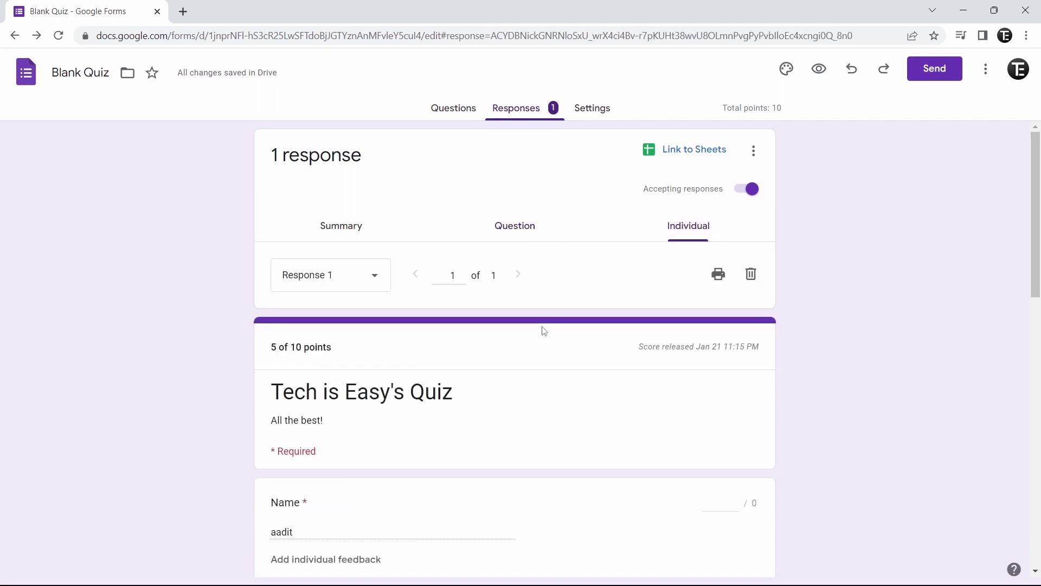
{"action": "scroll", "coordinate": [544, 330], "scroll_direction": "down", "scroll_amount": 10}
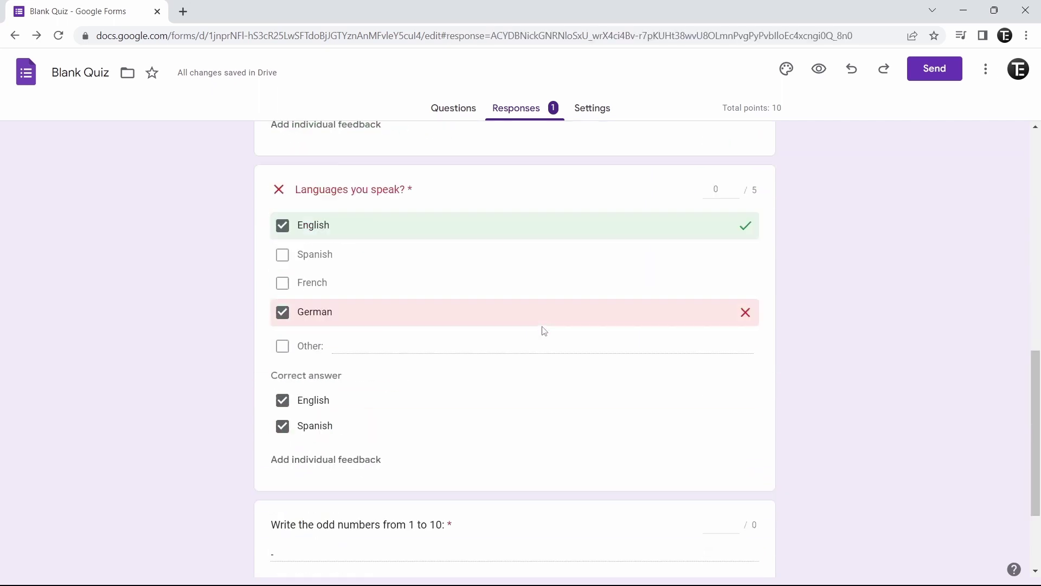
{"action": "scroll", "coordinate": [543, 330], "scroll_direction": "up", "scroll_amount": 10}
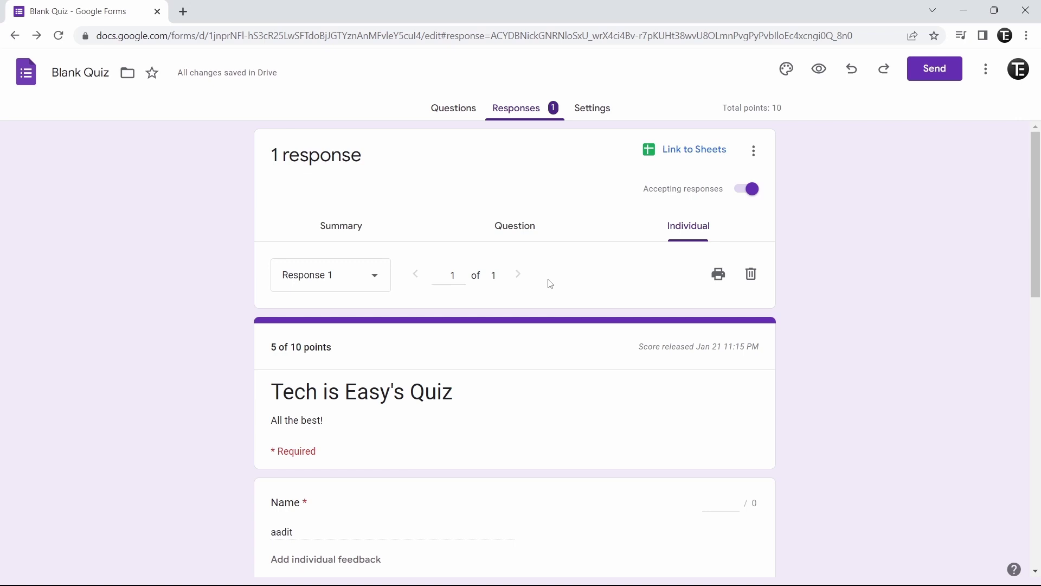
- Link the responses to a new spreadsheet named "Blank Quiz (Responses)", check its recorded entries and return to the quiz editor
{"action": "left_click", "coordinate": [678, 149]}
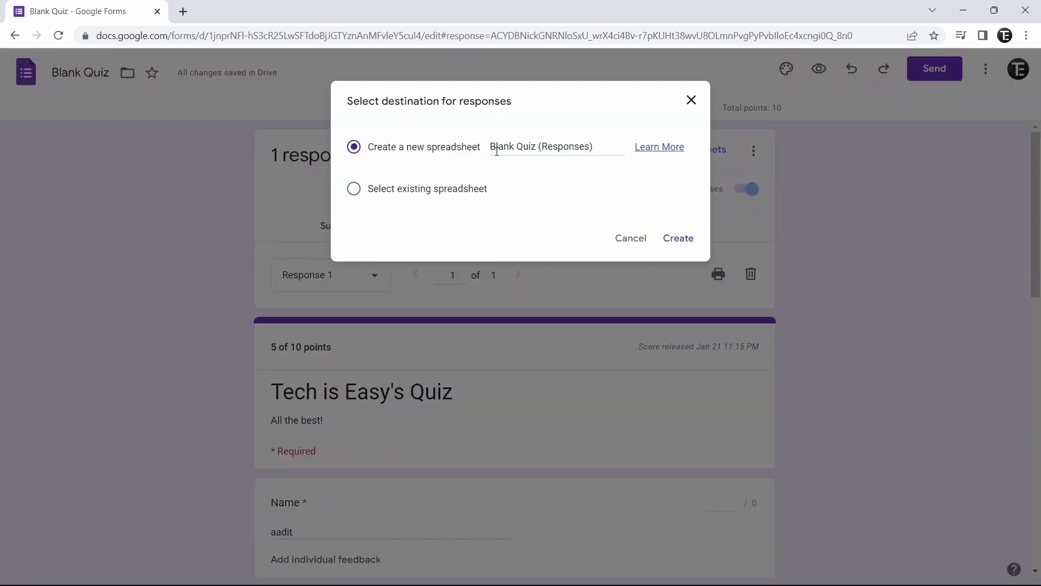
{"action": "left_click", "coordinate": [682, 247]}
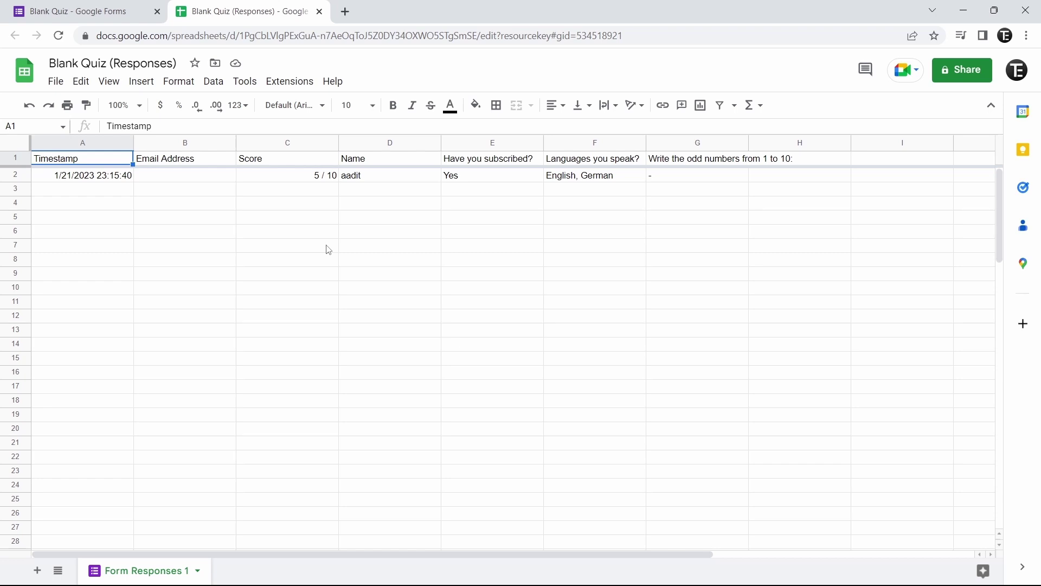
{"action": "key", "text": "ctrl+w"}
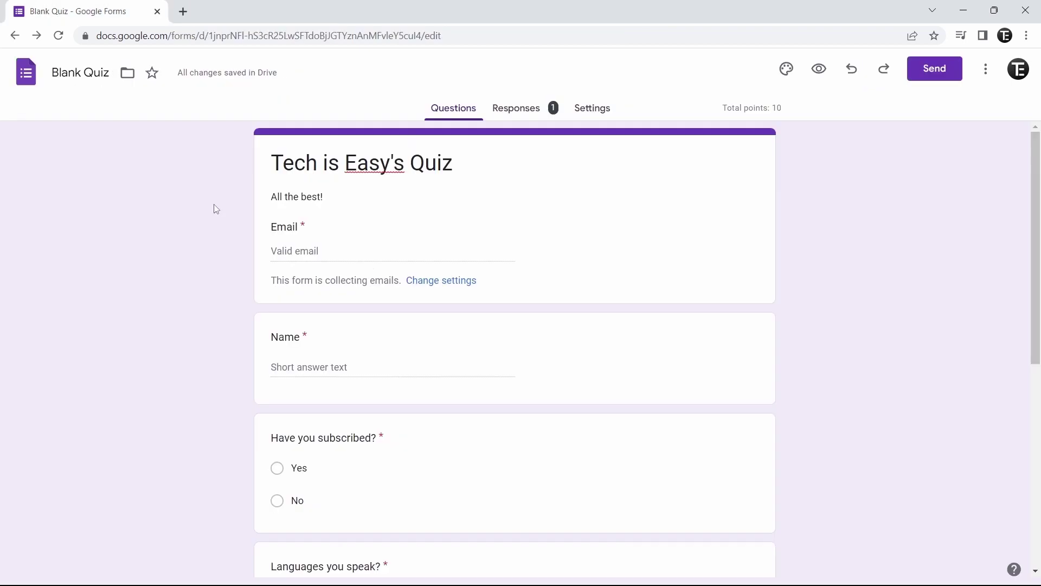